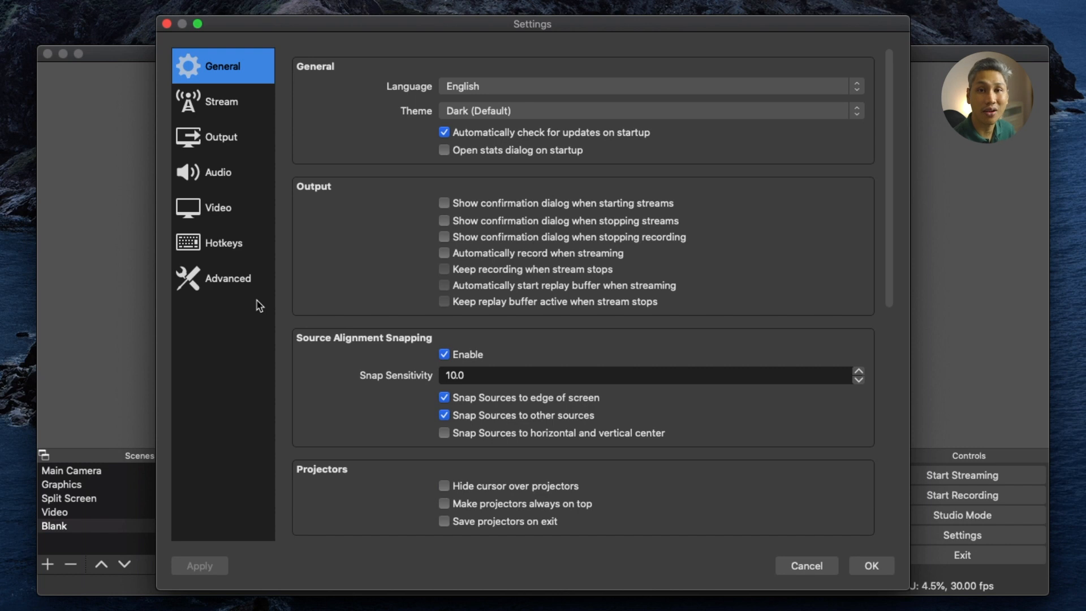
# - Set the common FPS value to 30 in the video settings and apply it
pyautogui.click(211, 207)
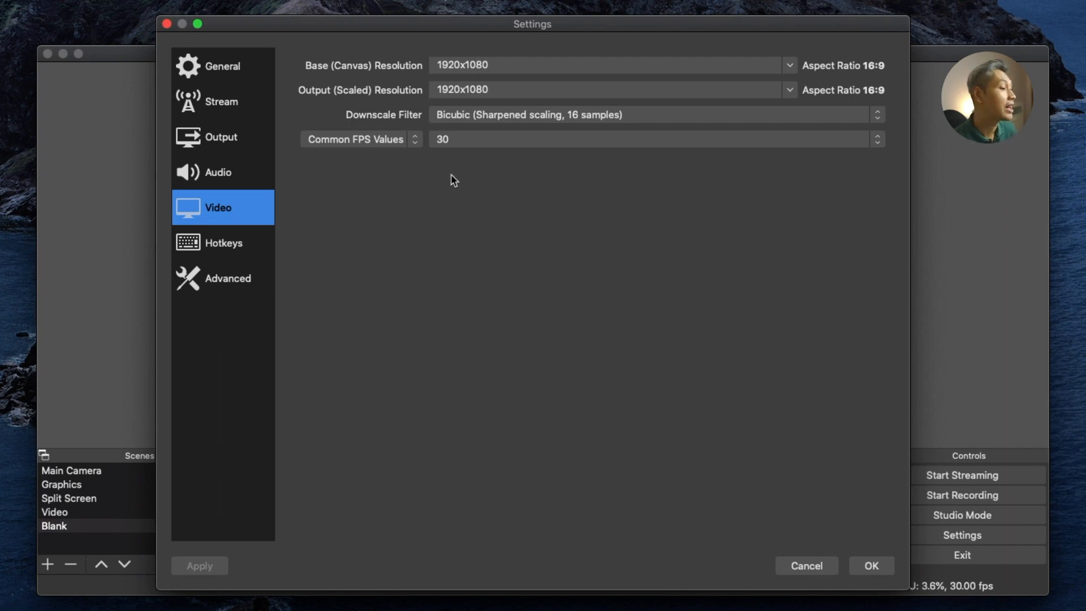
pyautogui.click(449, 143)
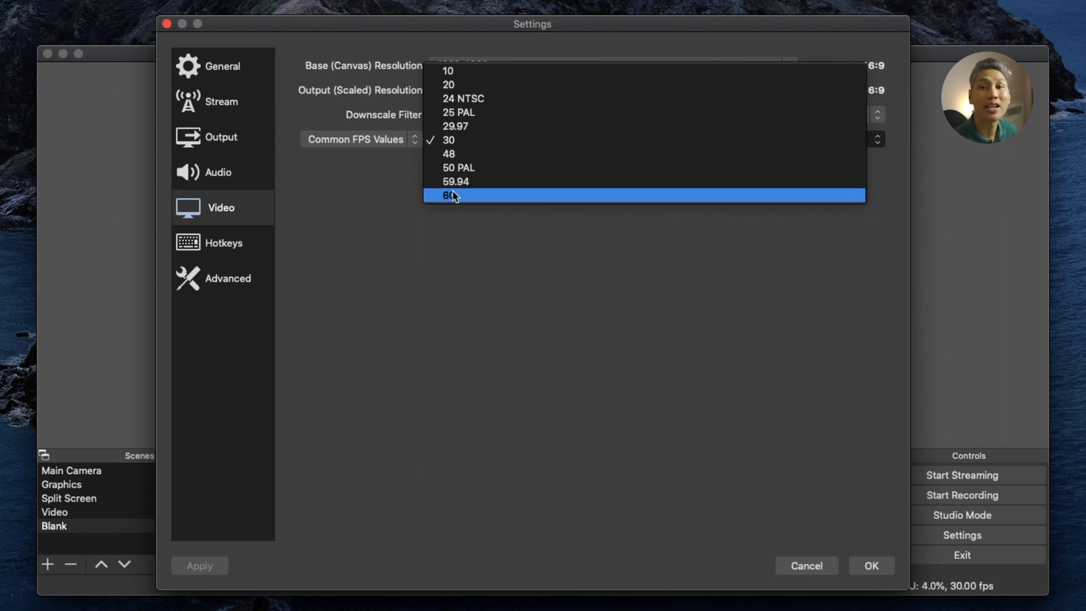
pyautogui.click(450, 139)
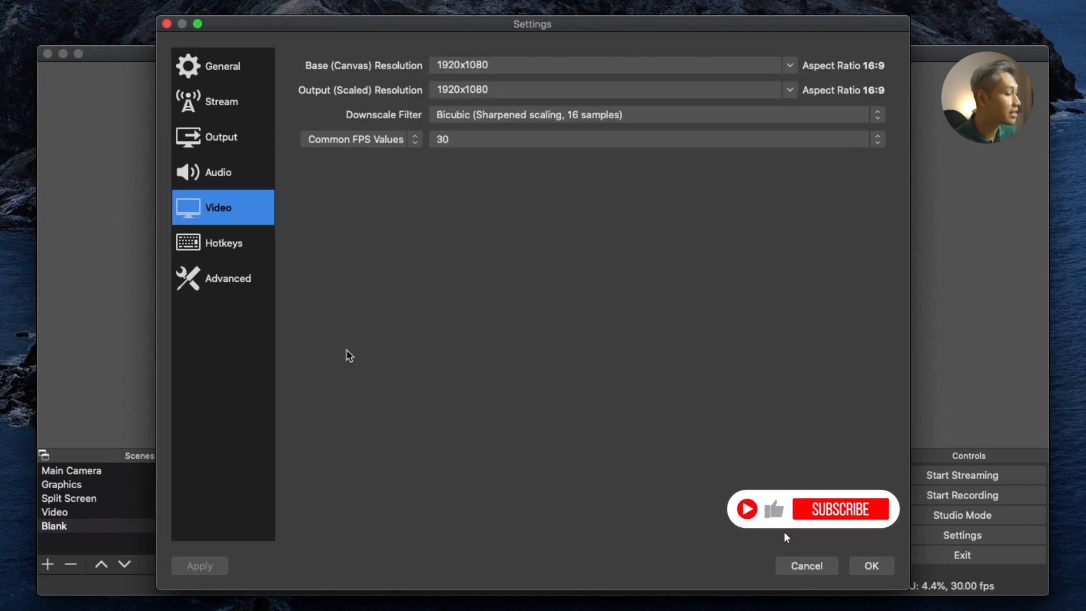
pyautogui.click(216, 574)
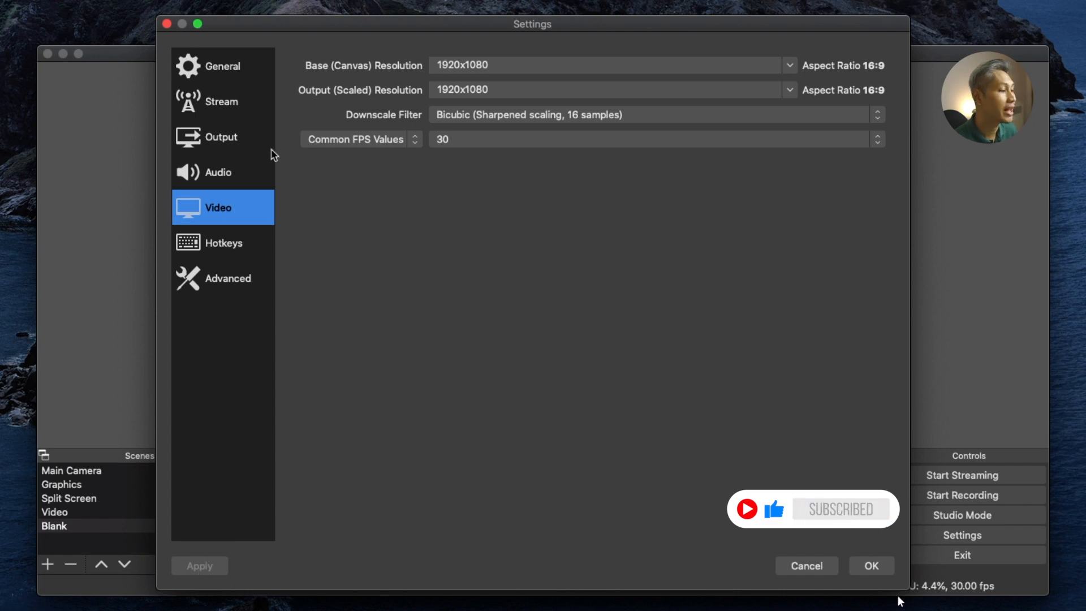
# - Set Desktop Audio to Disabled and Mic/Auxiliary Audio to Yeti Stereo Microphone in the audio settings
pyautogui.click(220, 173)
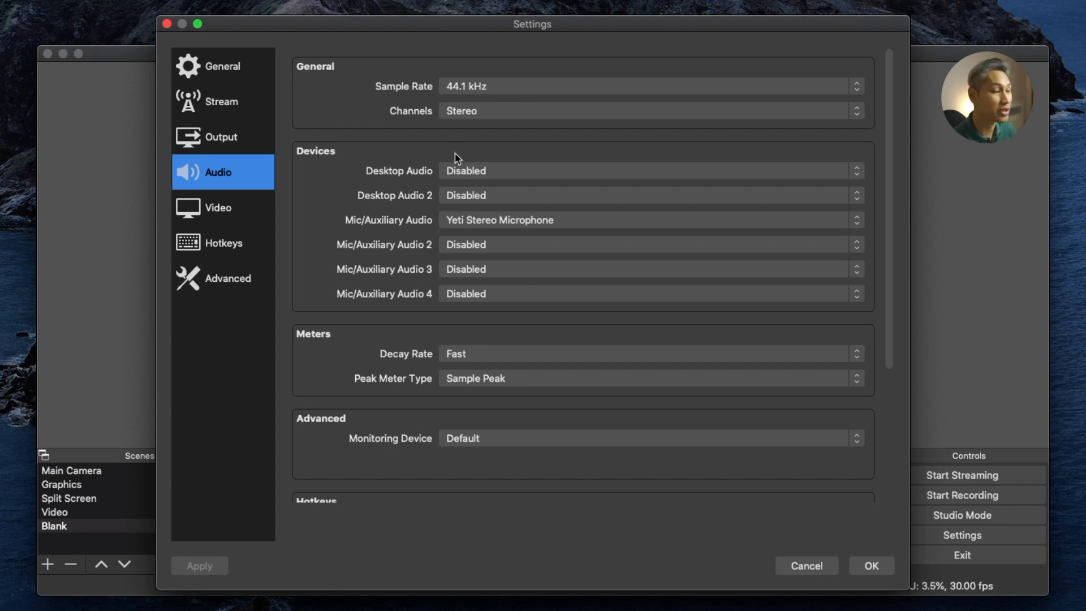
pyautogui.click(518, 173)
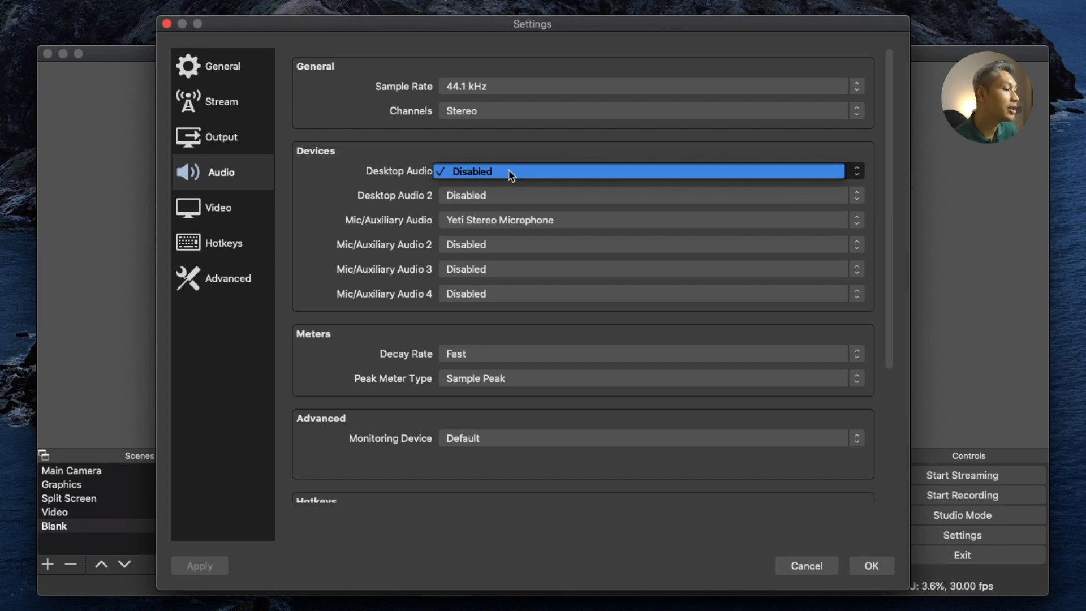
pyautogui.click(516, 169)
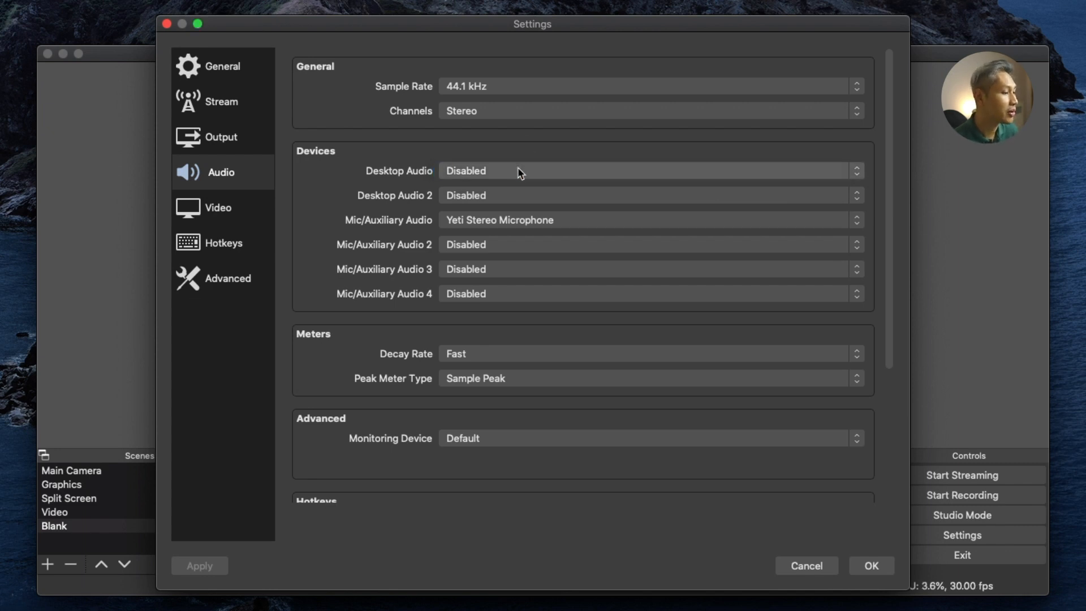
pyautogui.click(484, 222)
pyautogui.click(480, 221)
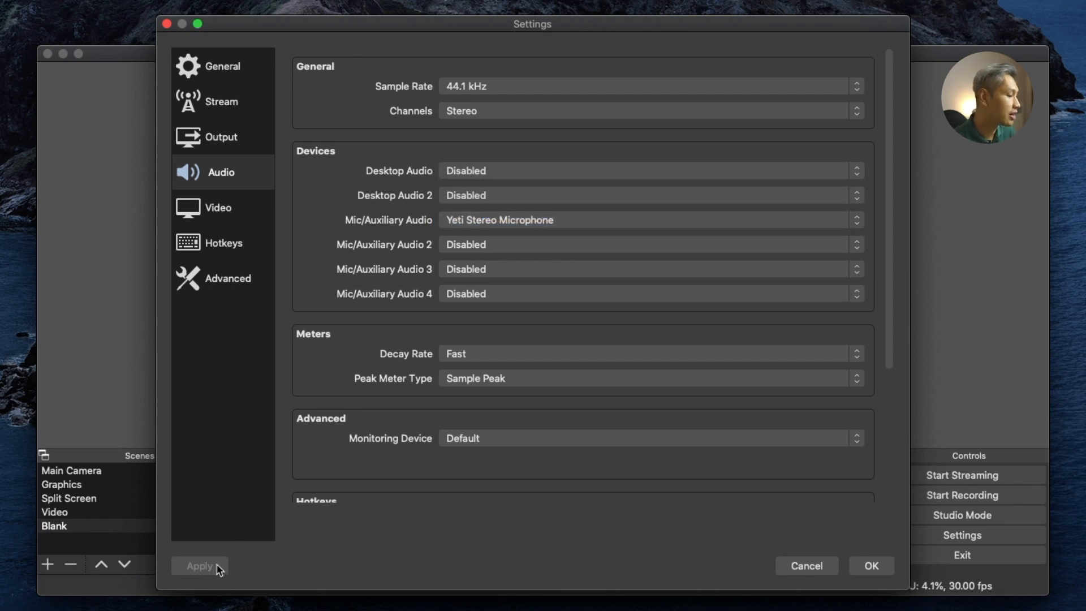
# - Set the streaming encoder to Software (x264) in the output settings
pyautogui.click(232, 144)
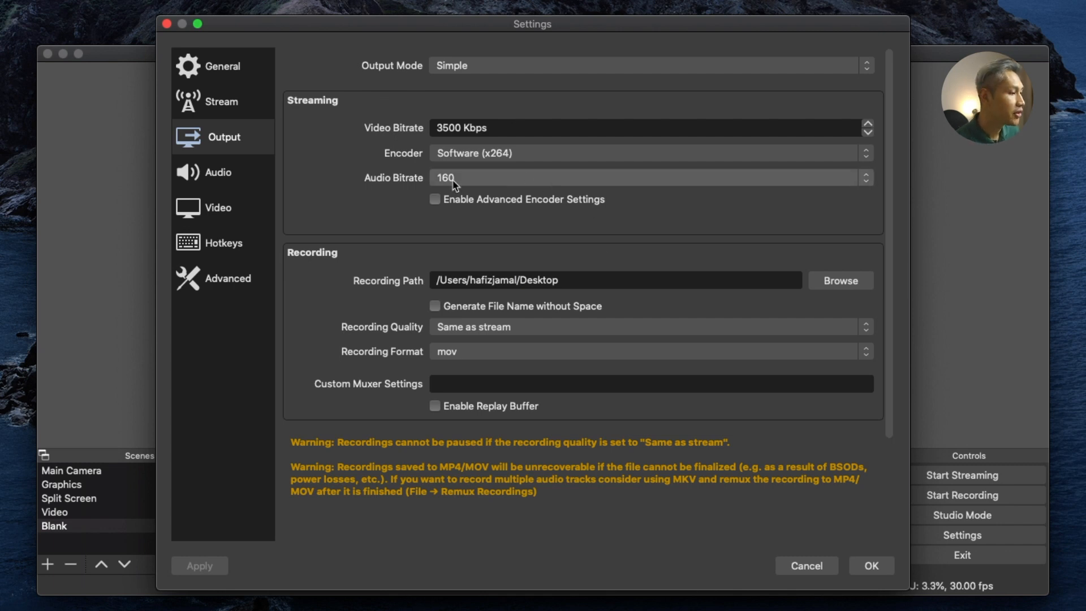
pyautogui.click(505, 155)
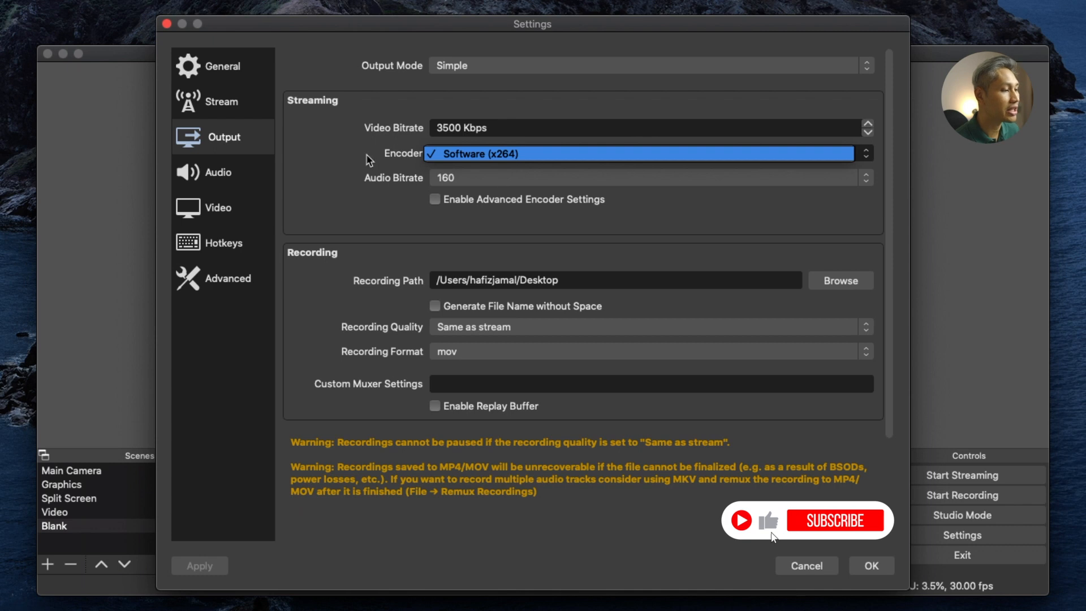
pyautogui.click(509, 153)
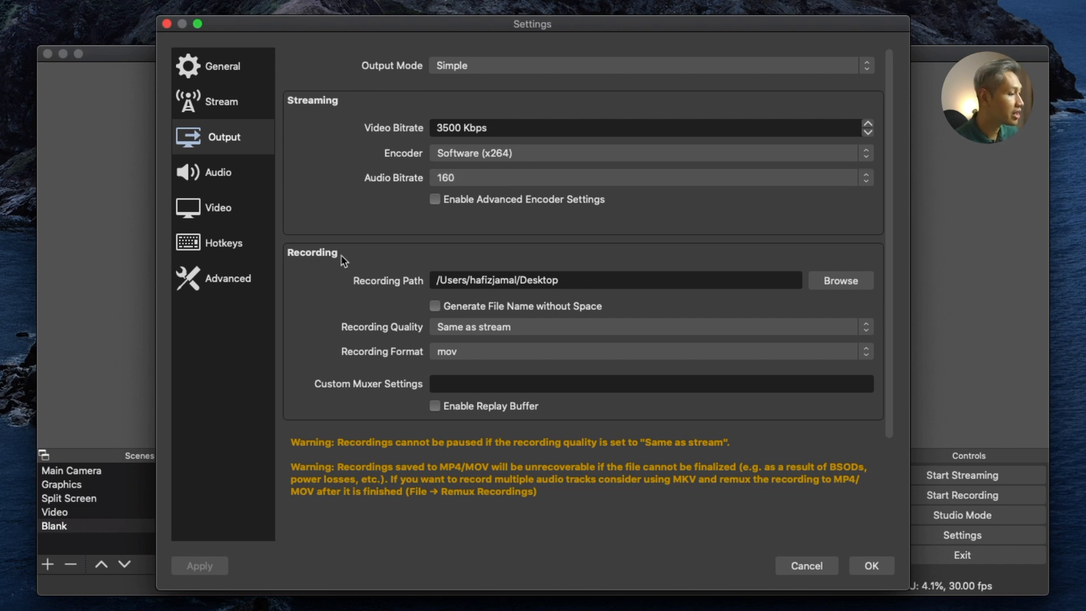
# - Review the recording path, the recording quality and the available recording formats in the output settings
pyautogui.scroll(-3, 339, 263)
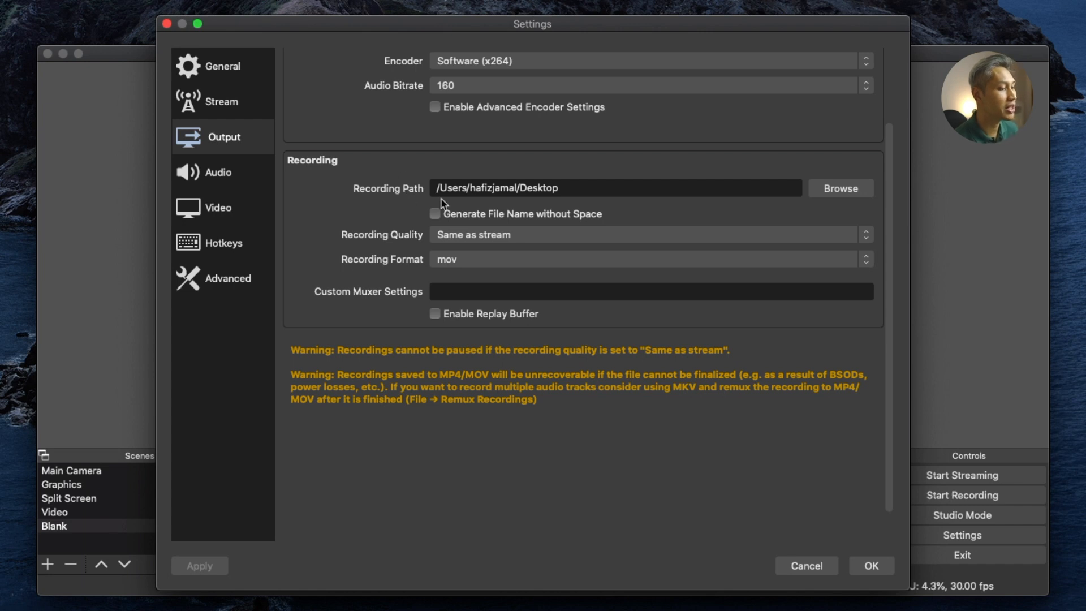
pyautogui.moveTo(613, 187); pyautogui.dragTo(417, 188)
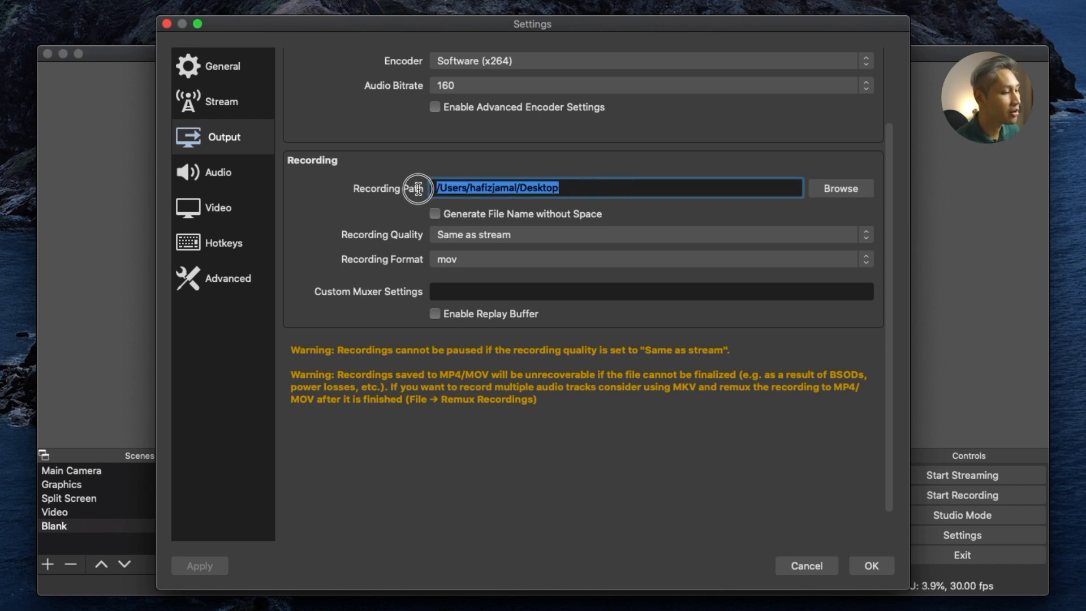
pyautogui.click(596, 192)
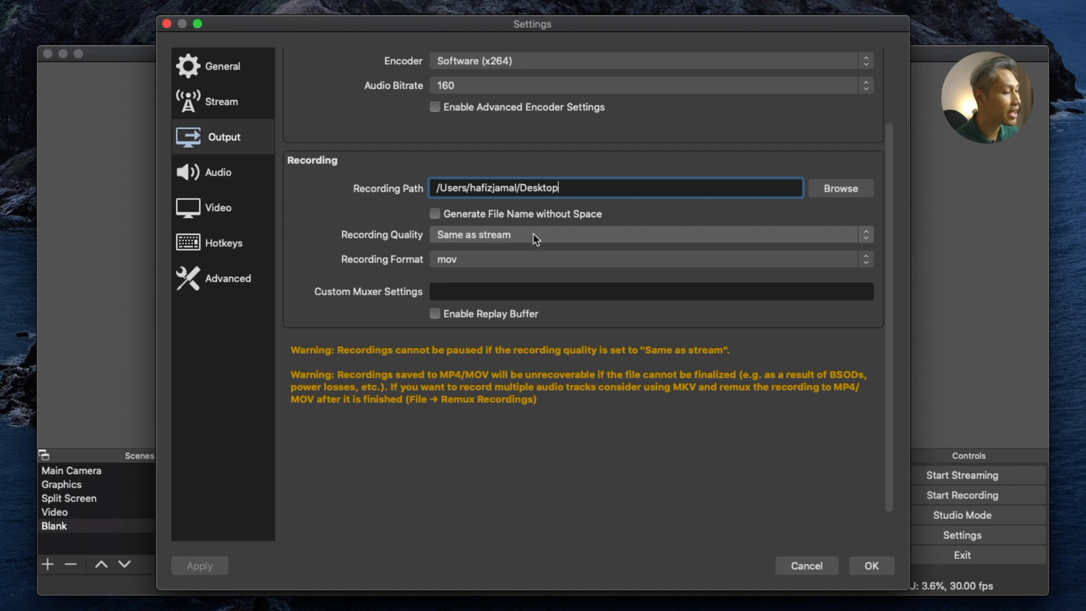
pyautogui.click(667, 236)
pyautogui.click(667, 236)
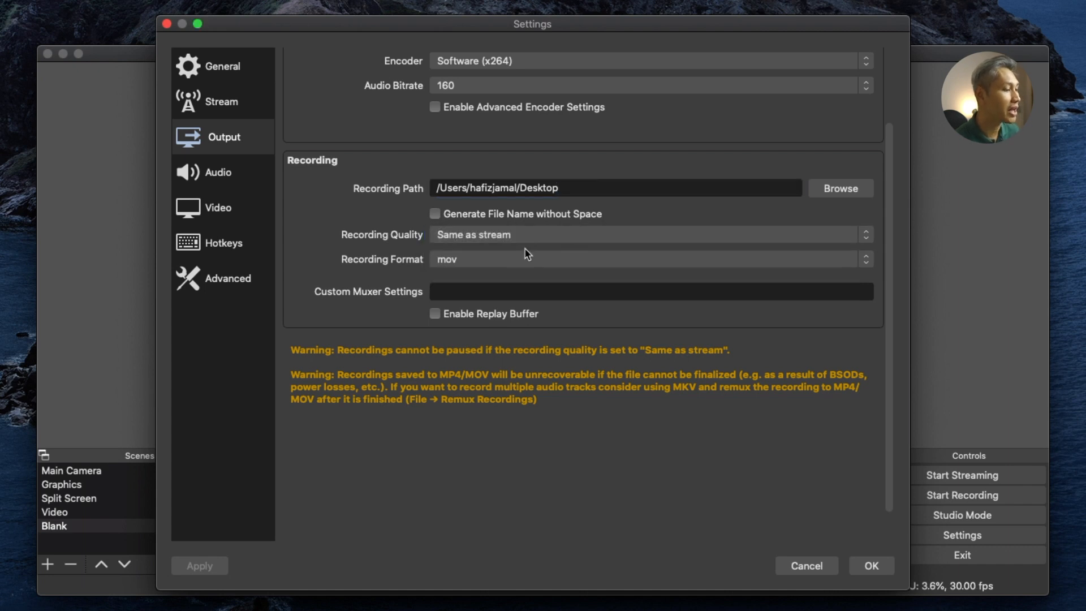
pyautogui.click(865, 258)
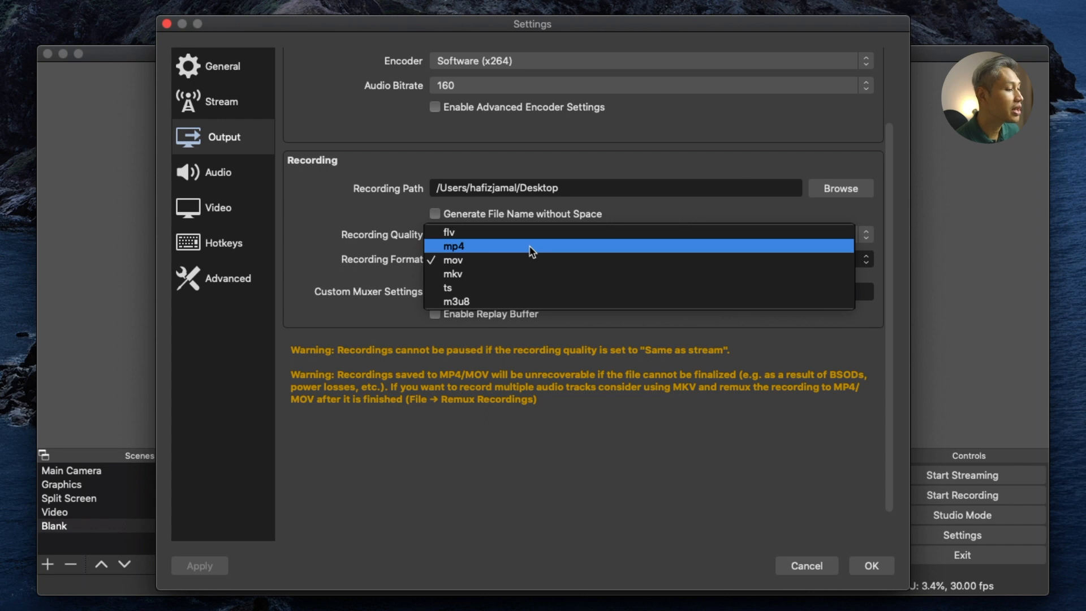
pyautogui.click(326, 253)
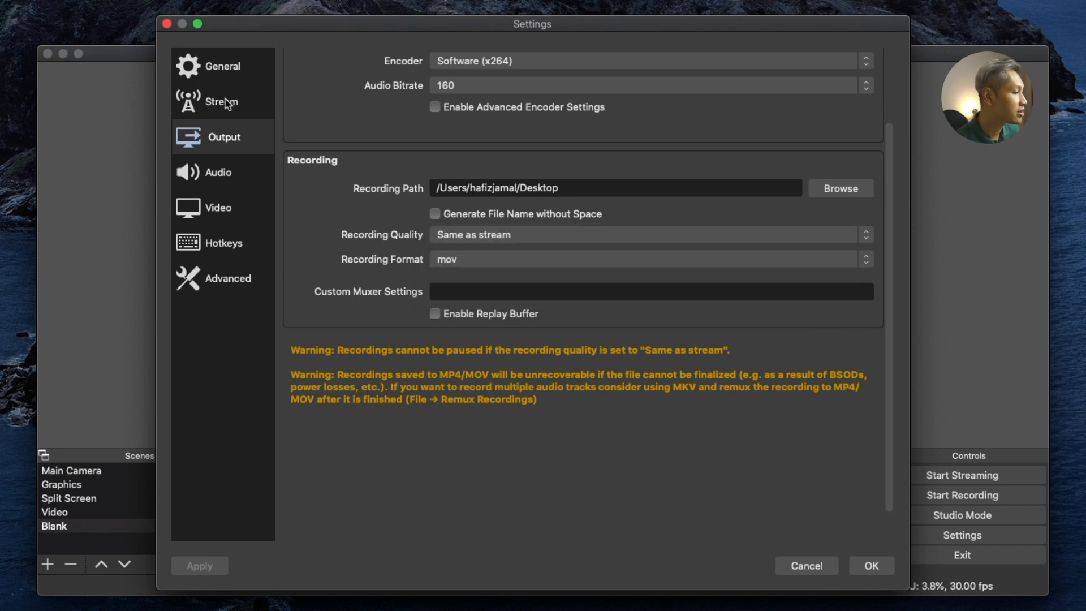
# - Review the advanced video, recording, stream delay and automatic reconnect settings
pyautogui.click(227, 285)
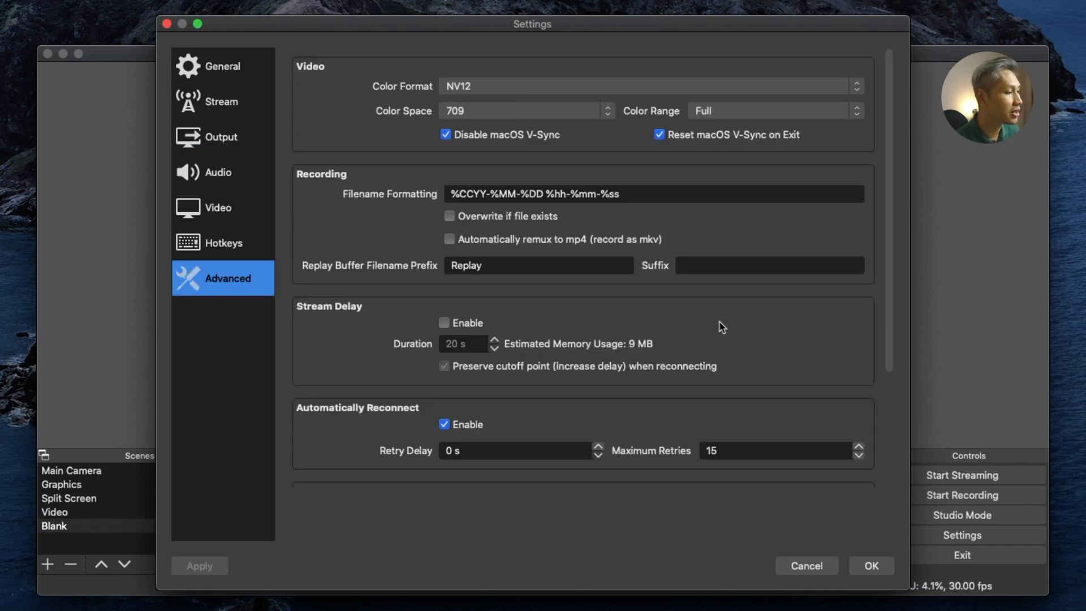
pyautogui.click(255, 277)
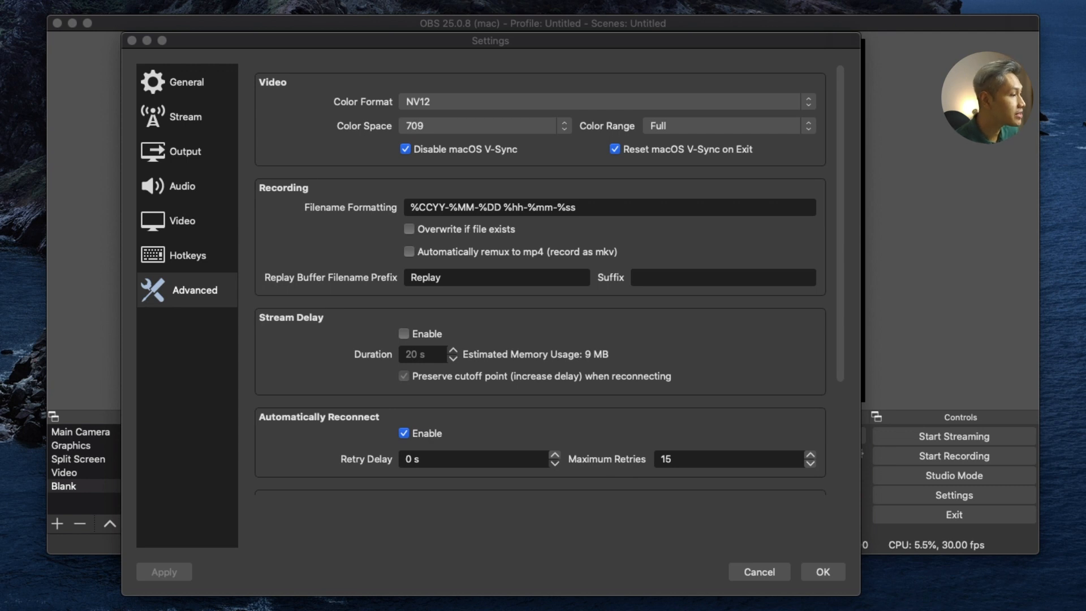
# - Set the streaming service to YouTube / YouTube Gaming and activate the stream key field
pyautogui.click(195, 119)
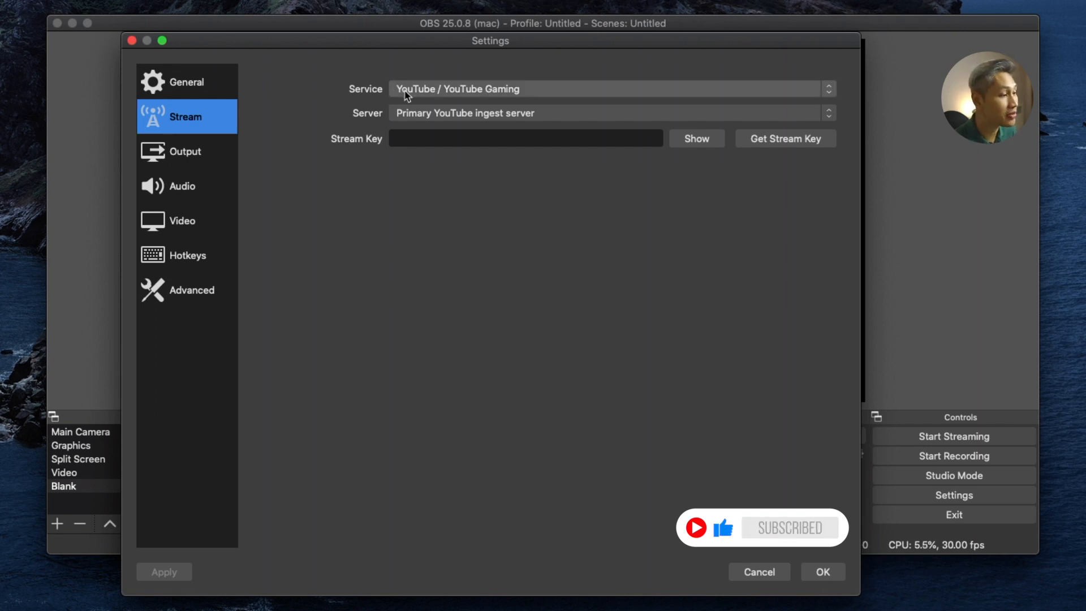
pyautogui.click(511, 95)
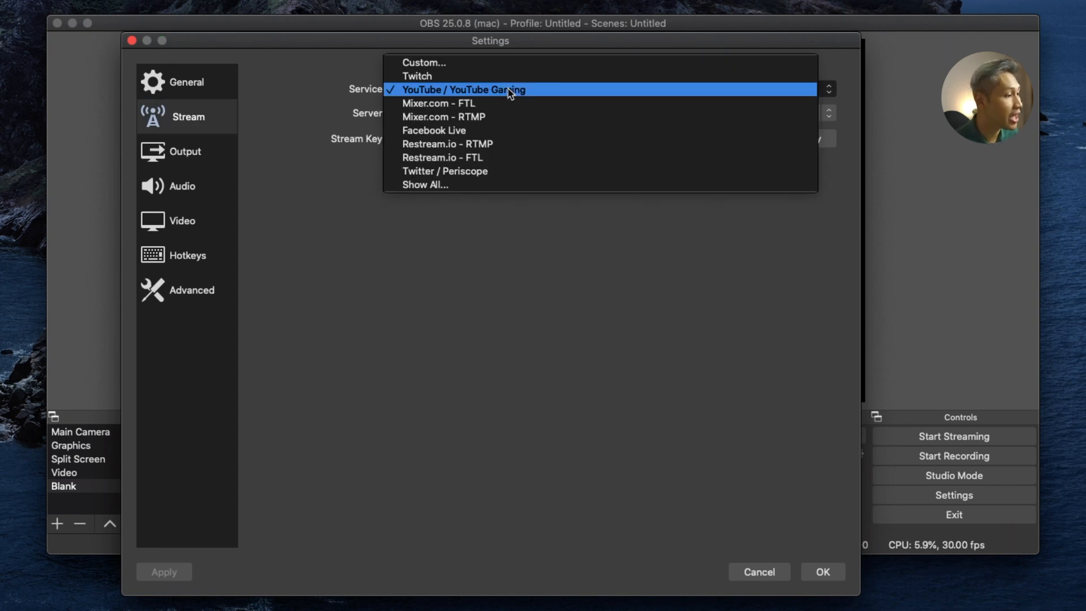
pyautogui.click(458, 91)
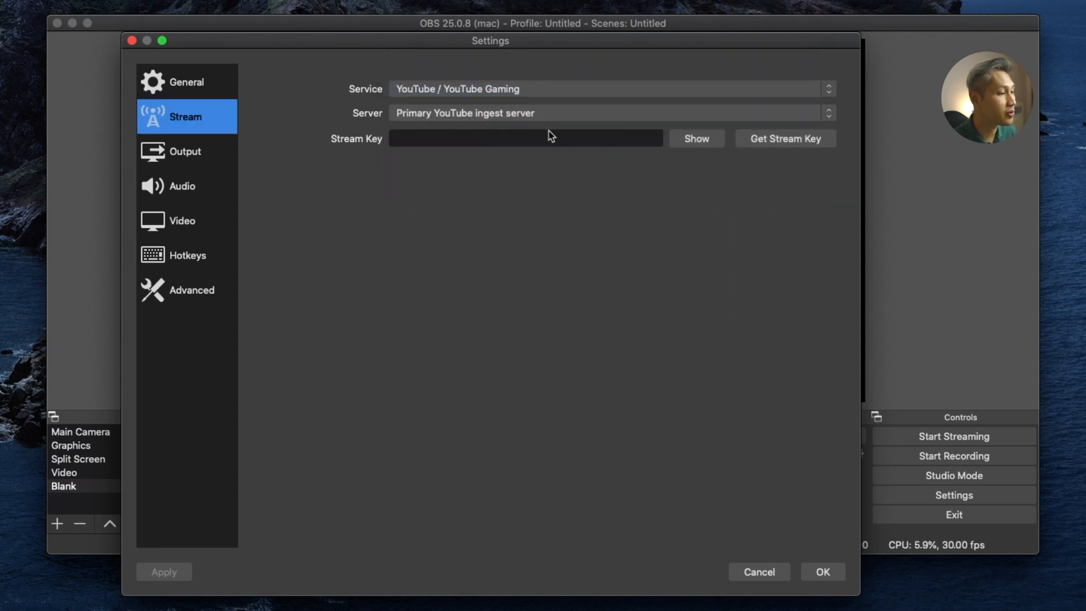
pyautogui.click(413, 141)
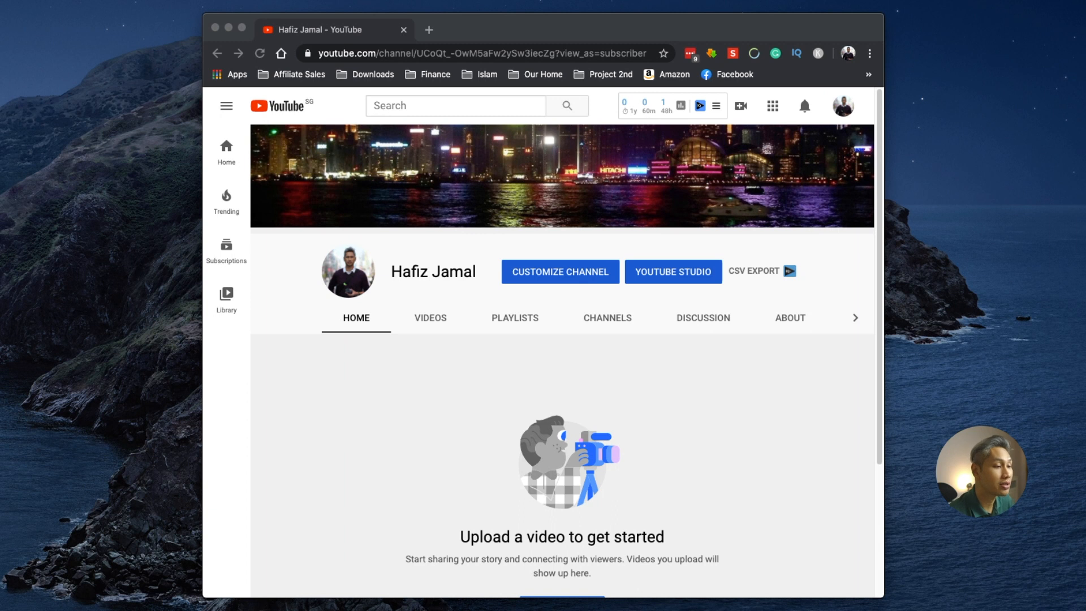
# - Switch to the YouTube channel page in the browser, open YouTube Studio and start creating a new live stream
pyautogui.click(678, 277)
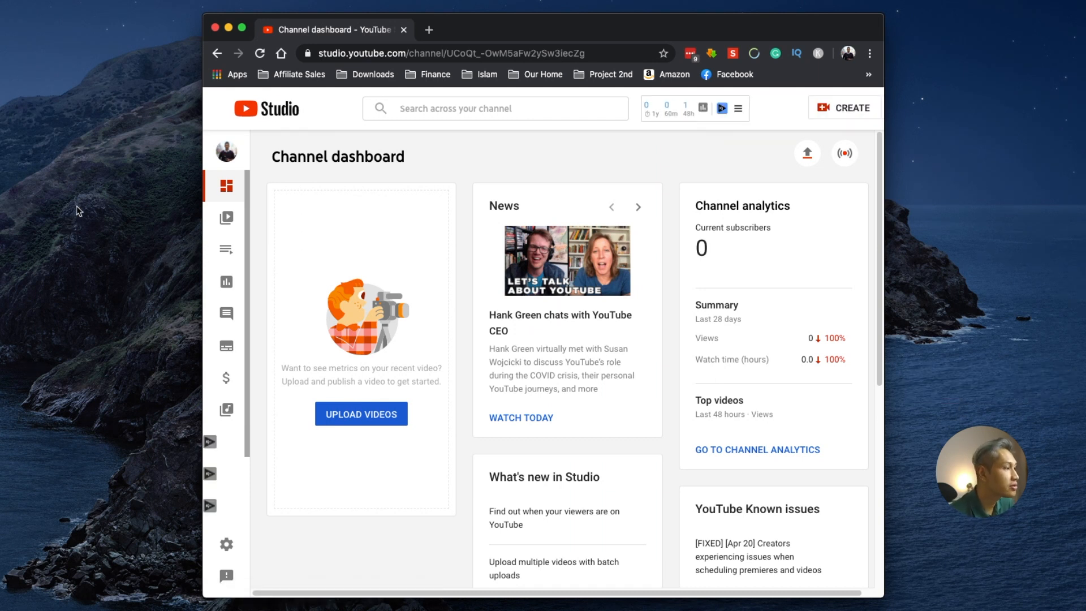
pyautogui.click(830, 109)
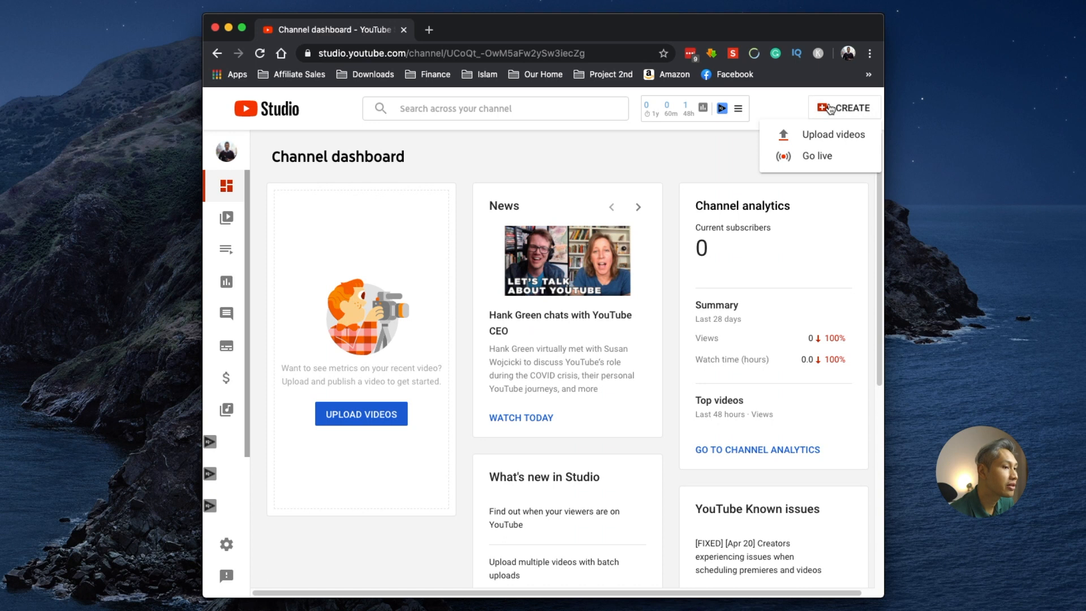
pyautogui.click(818, 158)
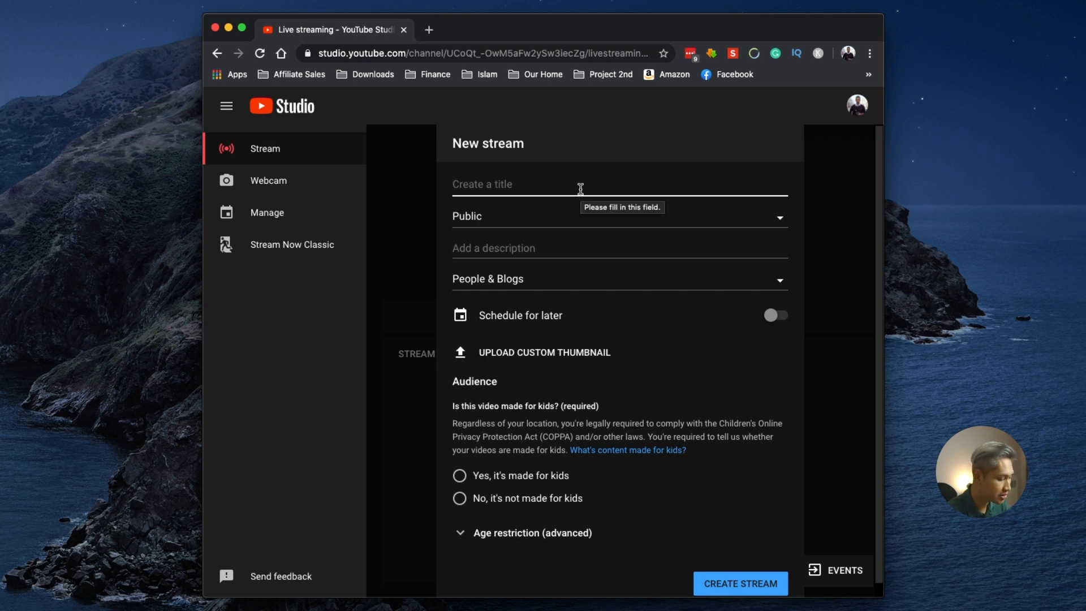
# - Title the new stream "Live Stream Test" and set its visibility to Private
pyautogui.write('Live Streeam Test')
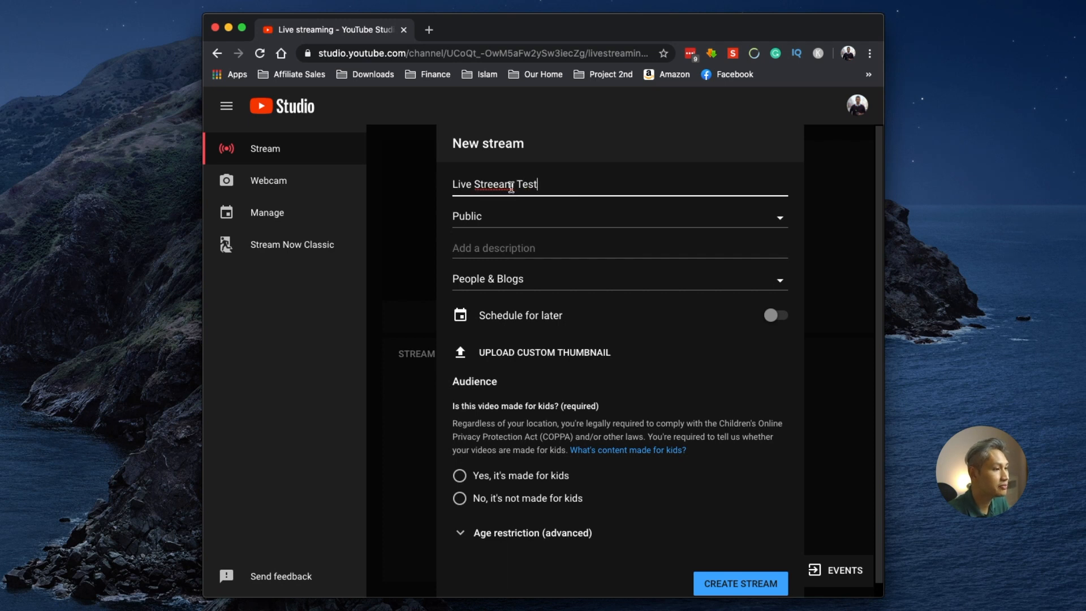
pyautogui.scroll(-1, 572, 201)
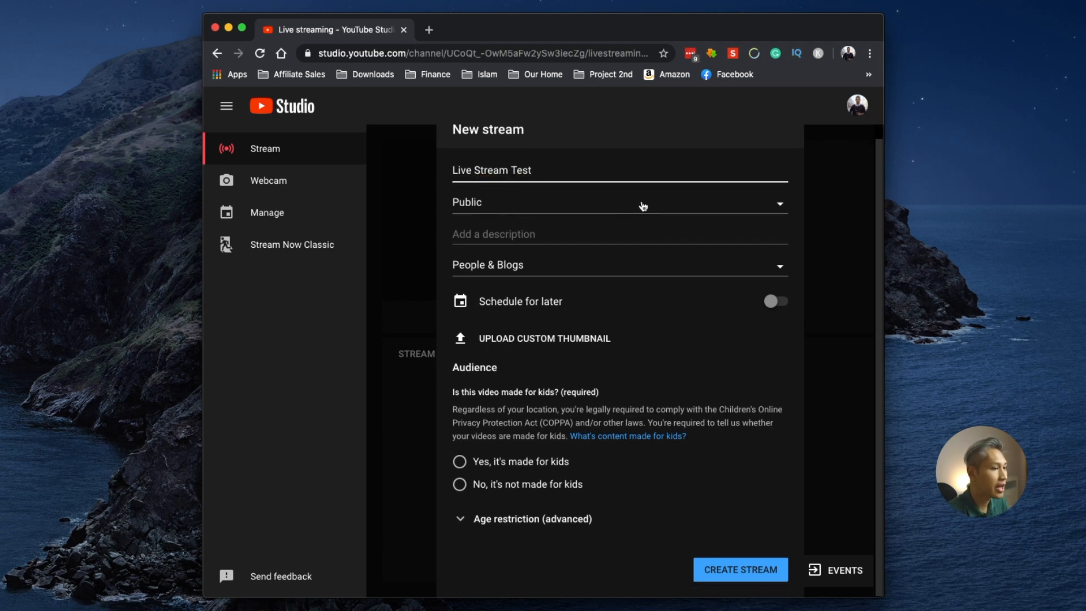
pyautogui.click(685, 202)
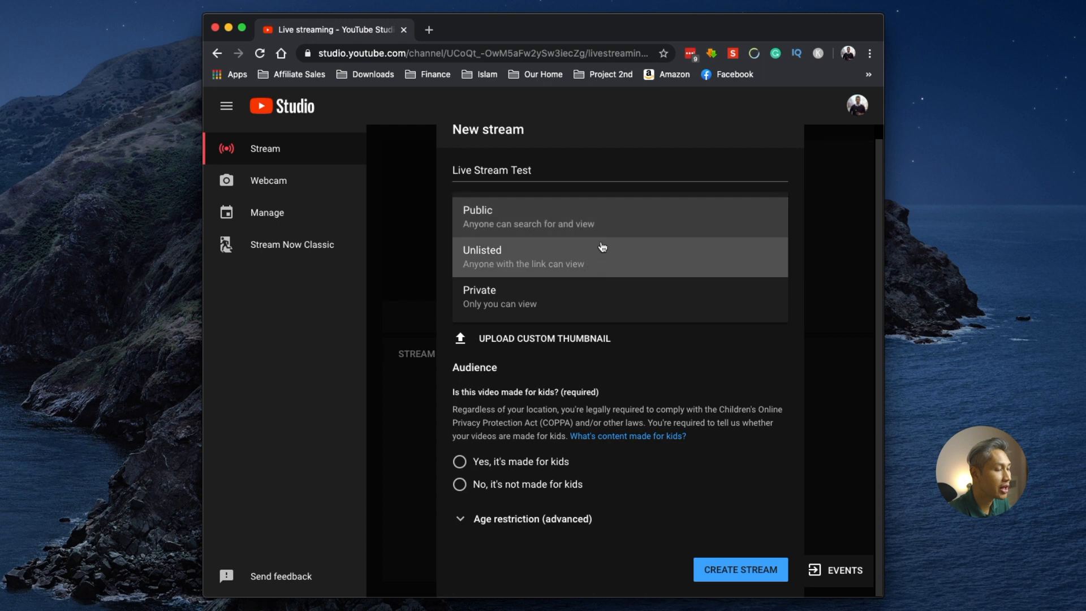
pyautogui.click(582, 297)
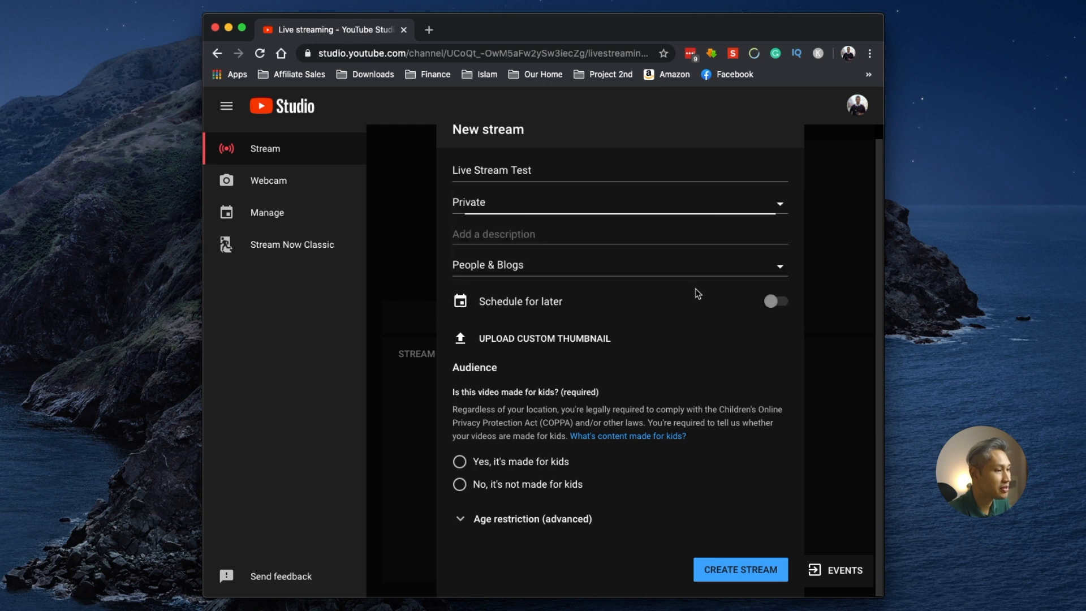
# - Add the description "This is a live stream test" and set the stream's category to Howto & Style
pyautogui.click(640, 236)
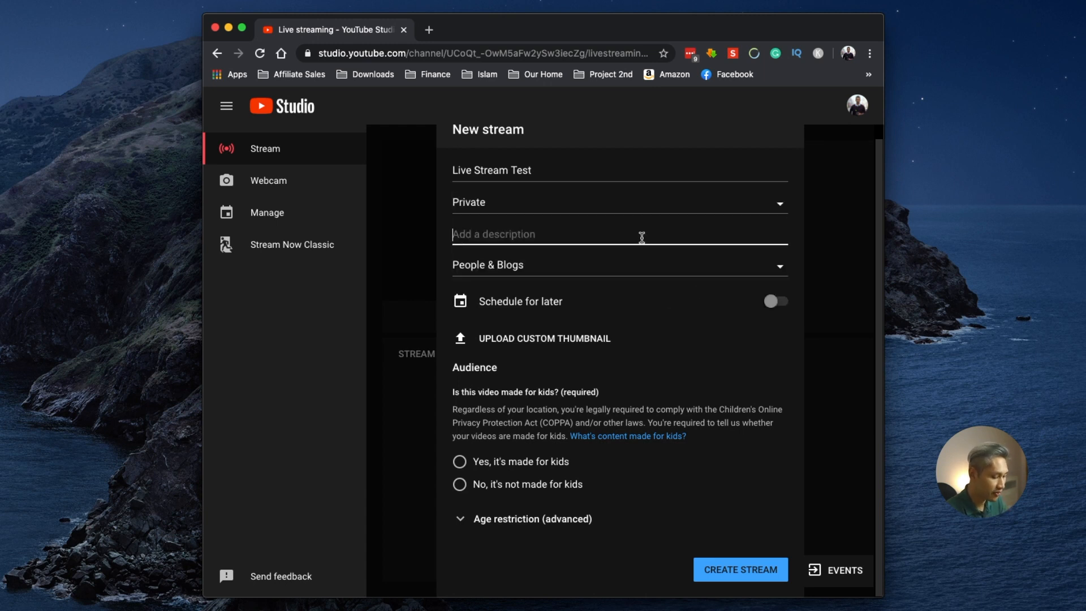
pyautogui.write('This is a live stream test')
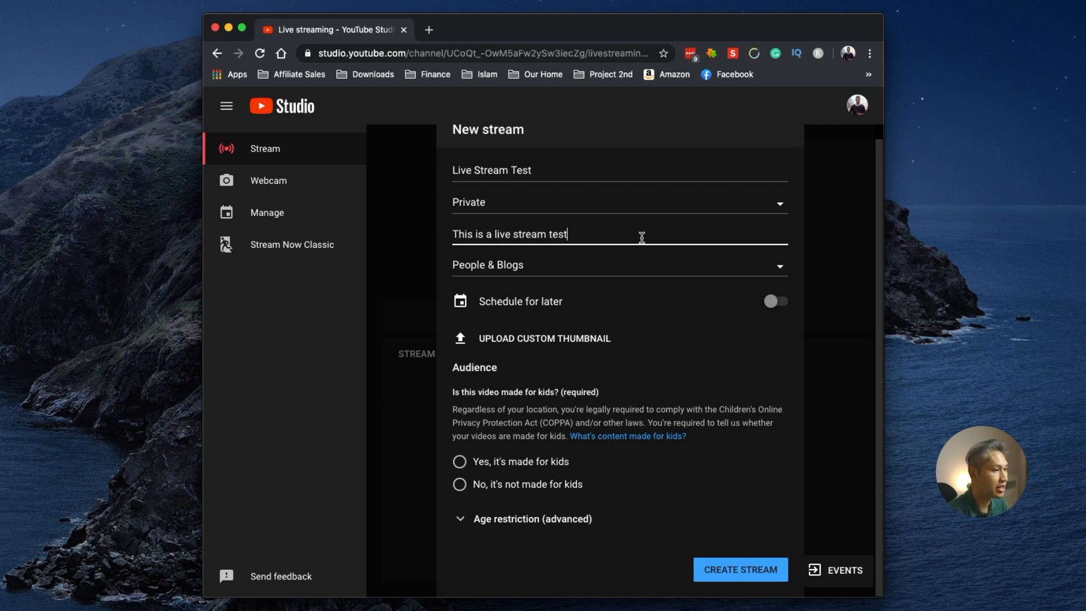
pyautogui.click(772, 272)
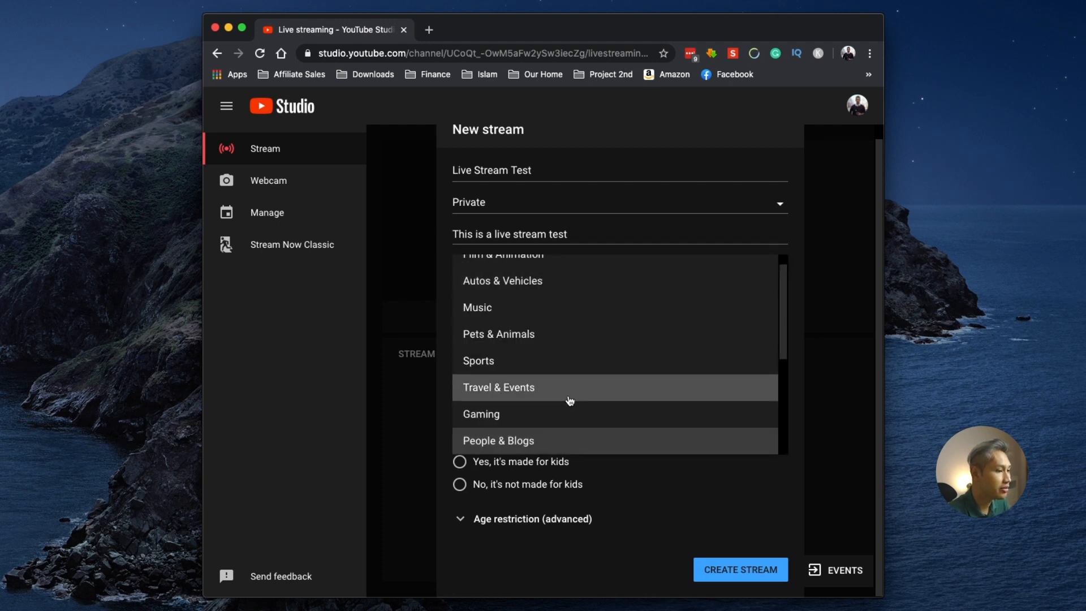
pyautogui.scroll(-3, 565, 383)
pyautogui.click(556, 359)
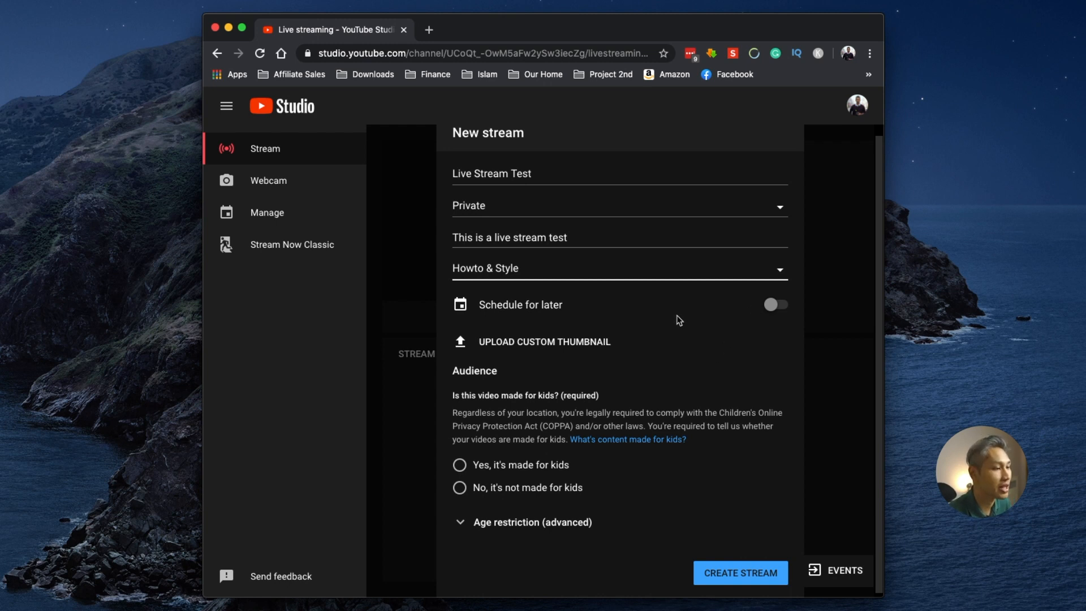
# - Leave scheduling off, mark the Live Stream Test video as not made for kids, and create the stream
pyautogui.click(773, 306)
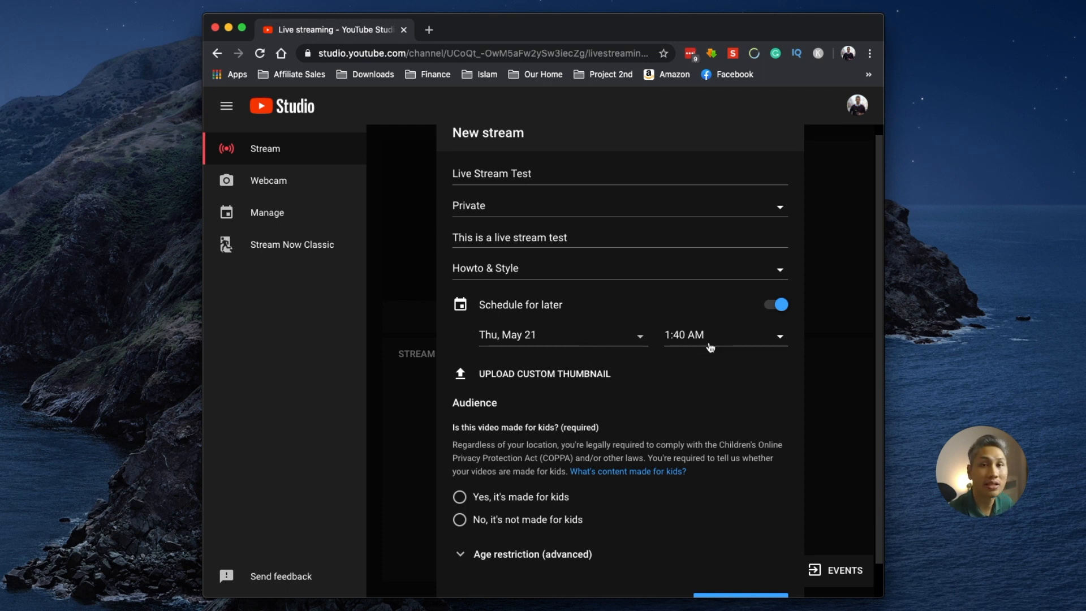
pyautogui.click(782, 307)
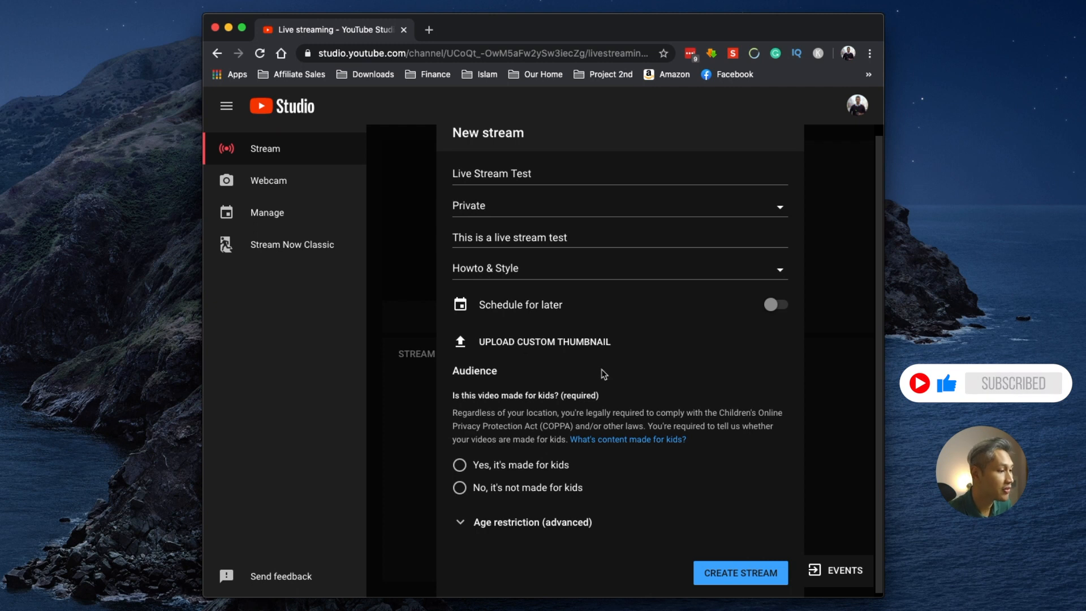
pyautogui.scroll(-1, 599, 388)
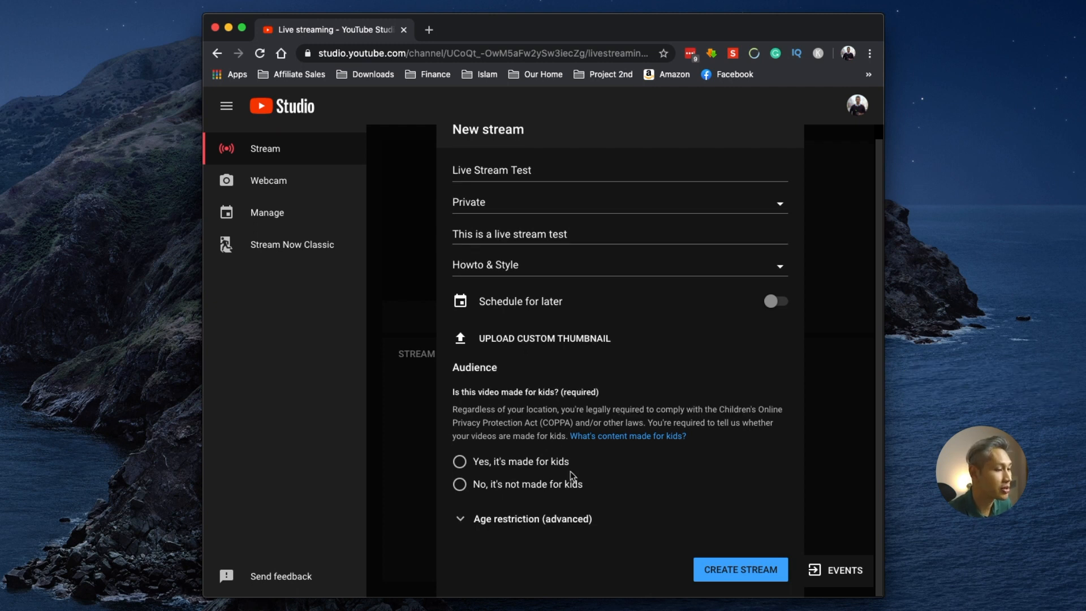
pyautogui.click(476, 490)
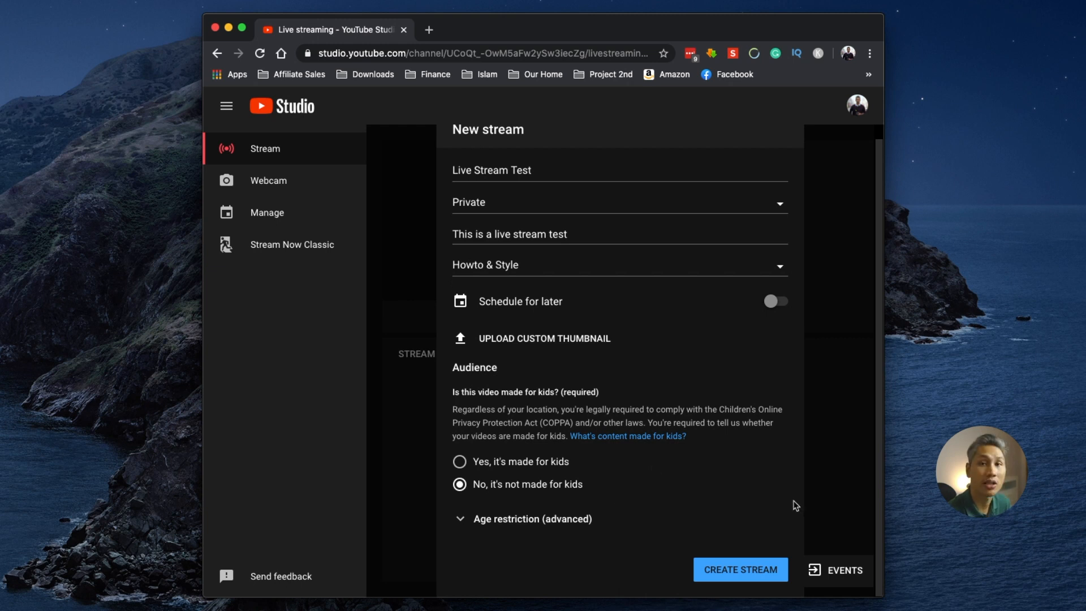
pyautogui.click(747, 567)
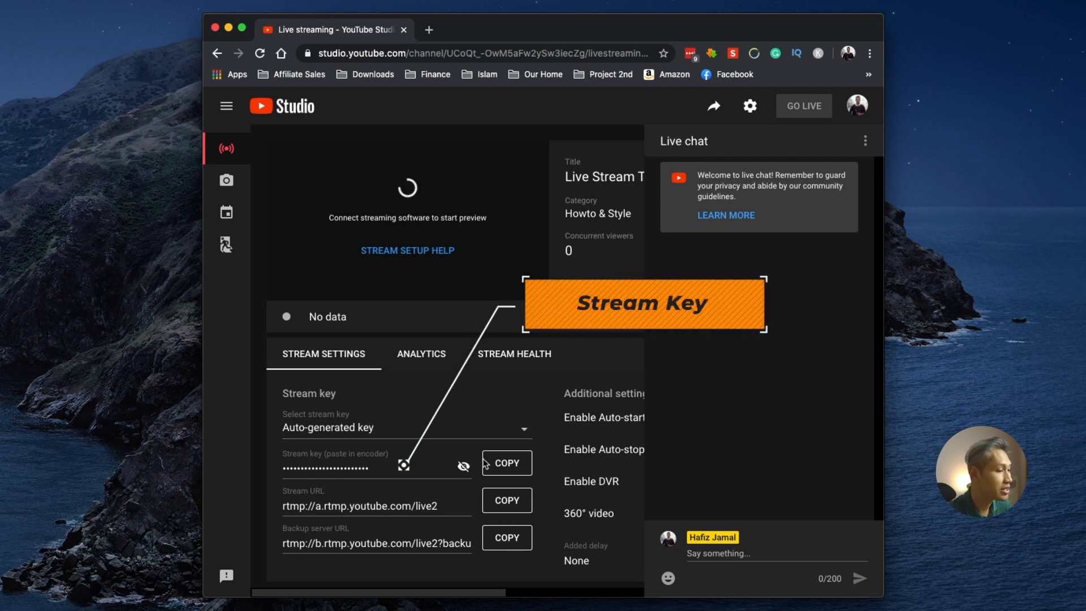
# - Copy the stream key from YouTube Studio, switch to OBS, and replace the saved stream key in the streaming settings with it
pyautogui.click(501, 461)
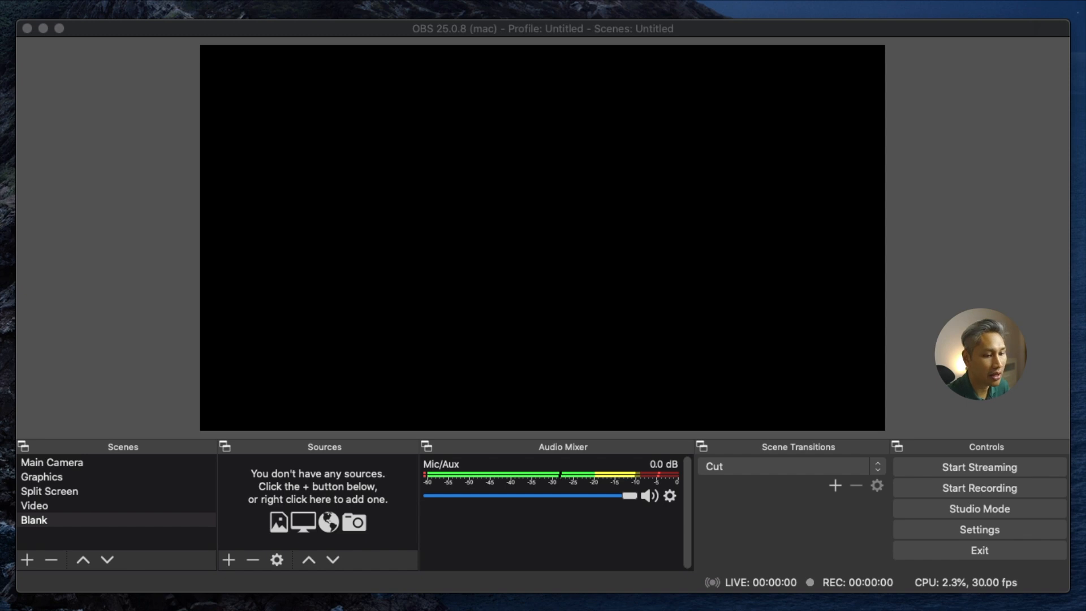
pyautogui.click(979, 529)
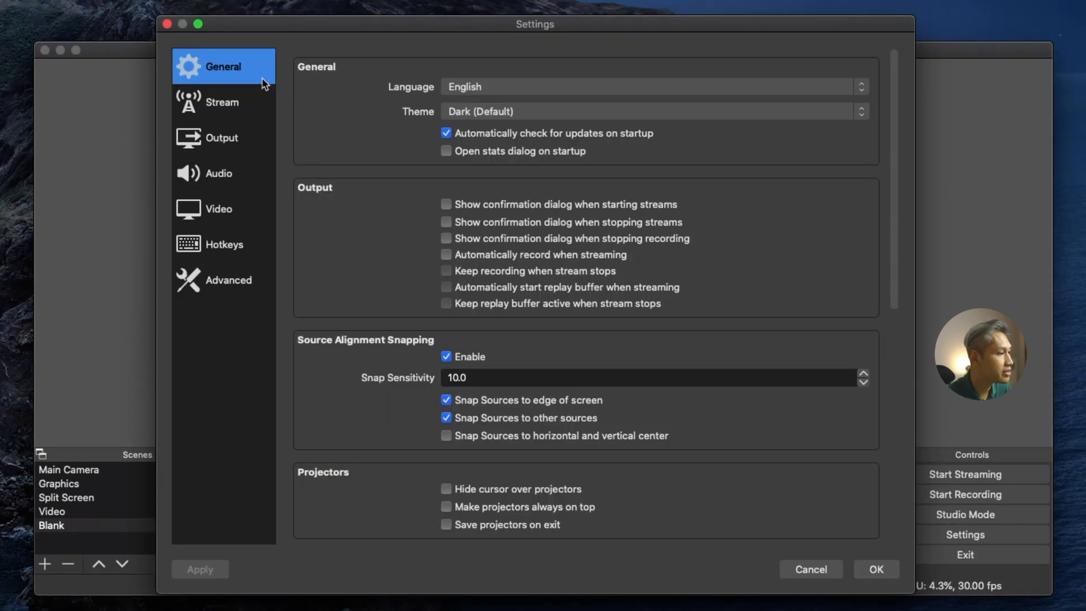
pyautogui.click(218, 93)
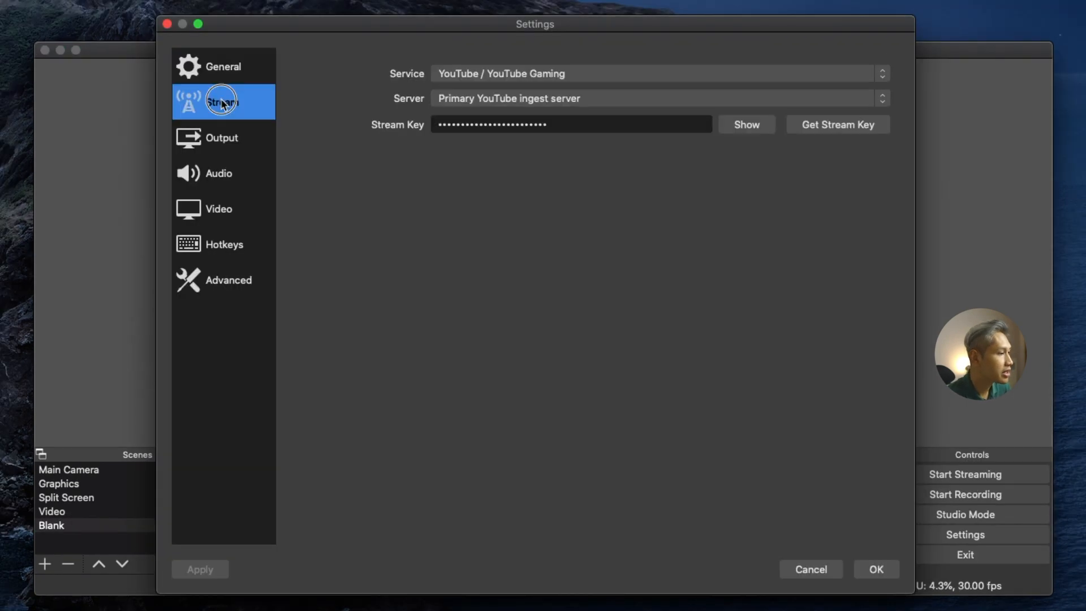
pyautogui.click(586, 125)
pyautogui.press('super+a')
pyautogui.press('BackSpace')
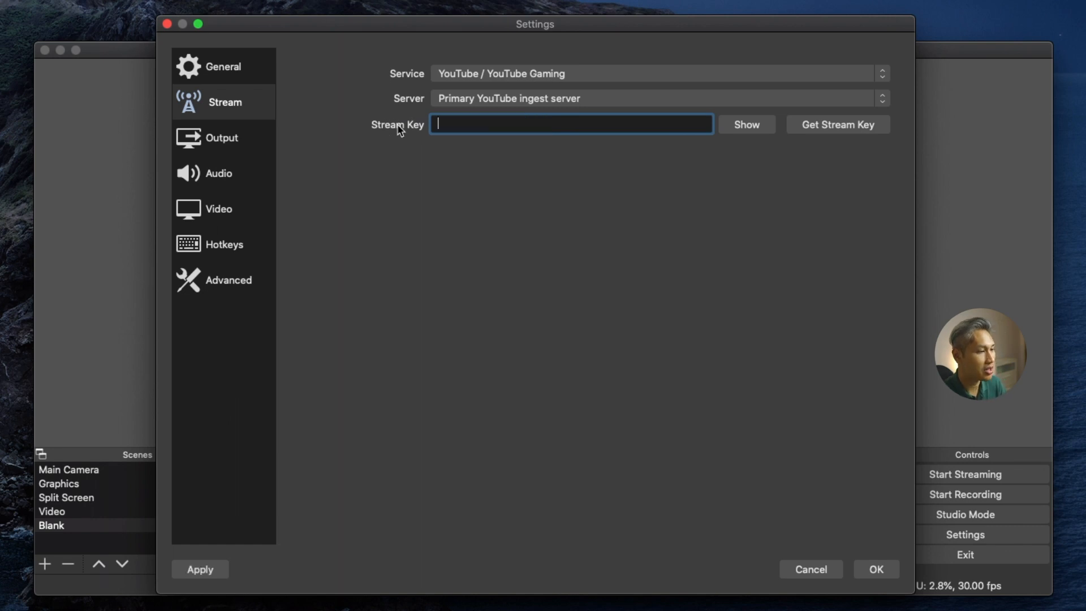
pyautogui.press('super+v')
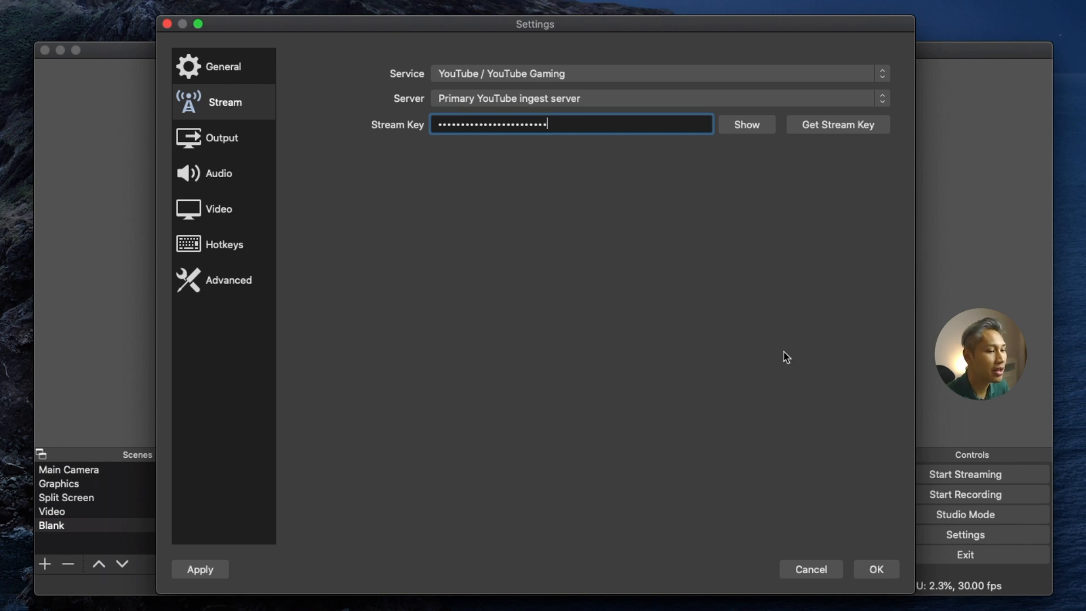
pyautogui.click(194, 574)
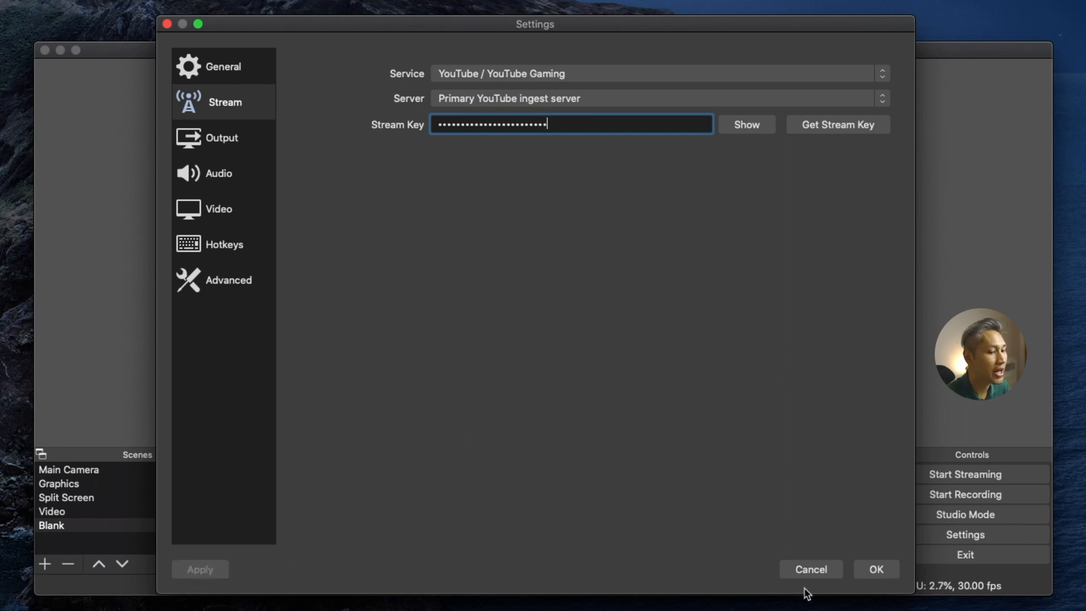
pyautogui.click(875, 571)
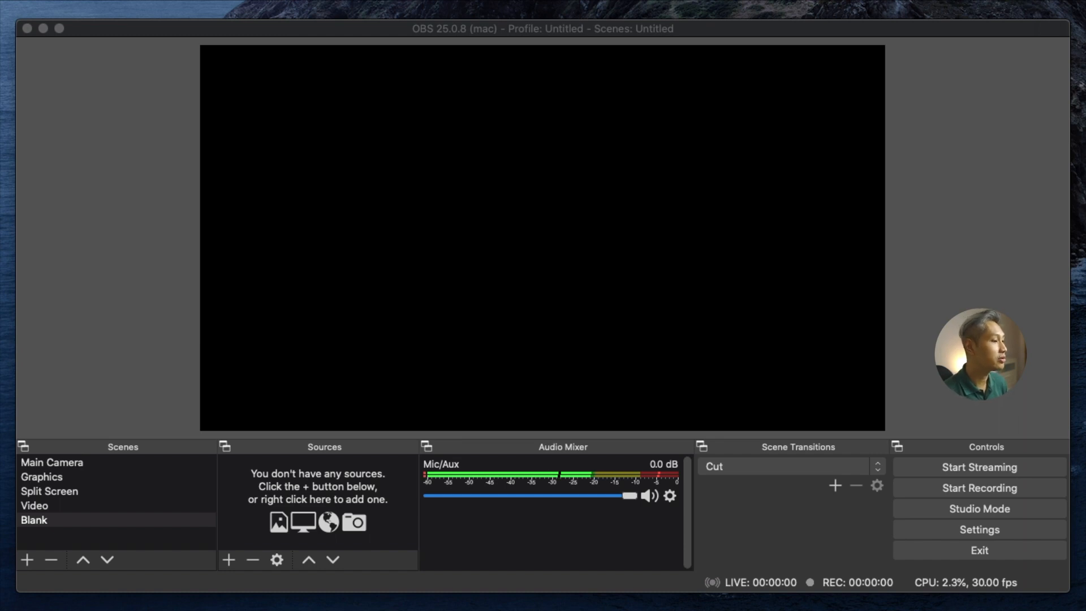
# - Make Split Screen the active scene in OBS and start streaming
pyautogui.click(751, 29)
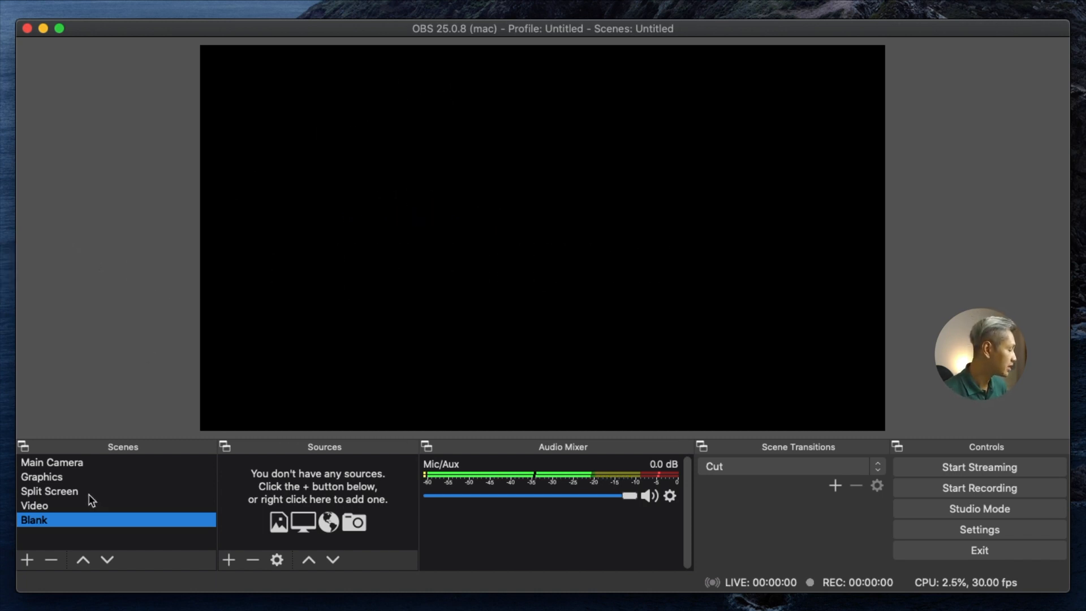
pyautogui.click(130, 496)
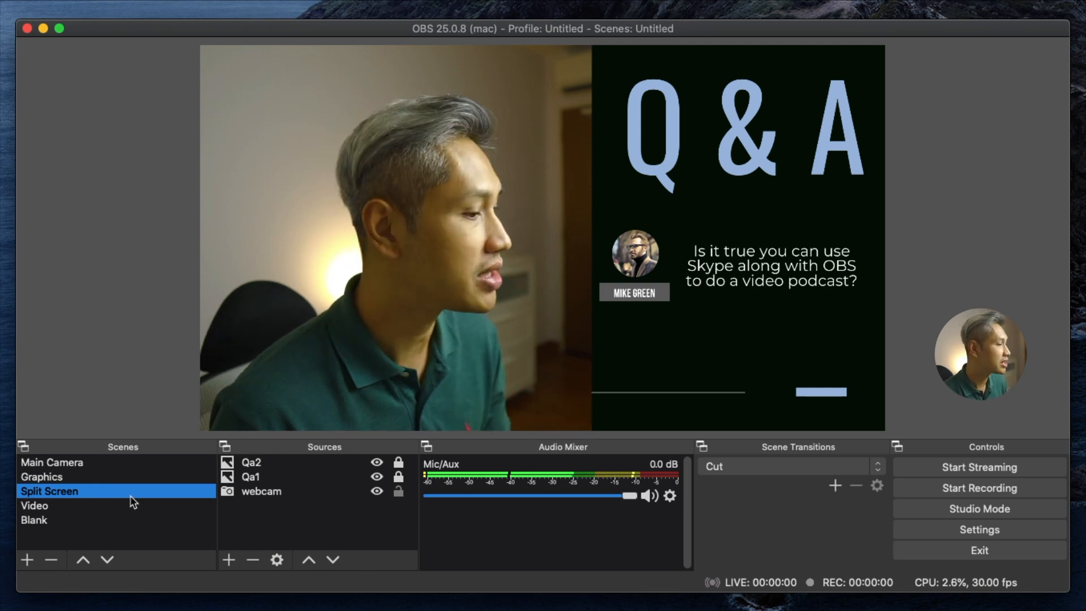
pyautogui.click(291, 294)
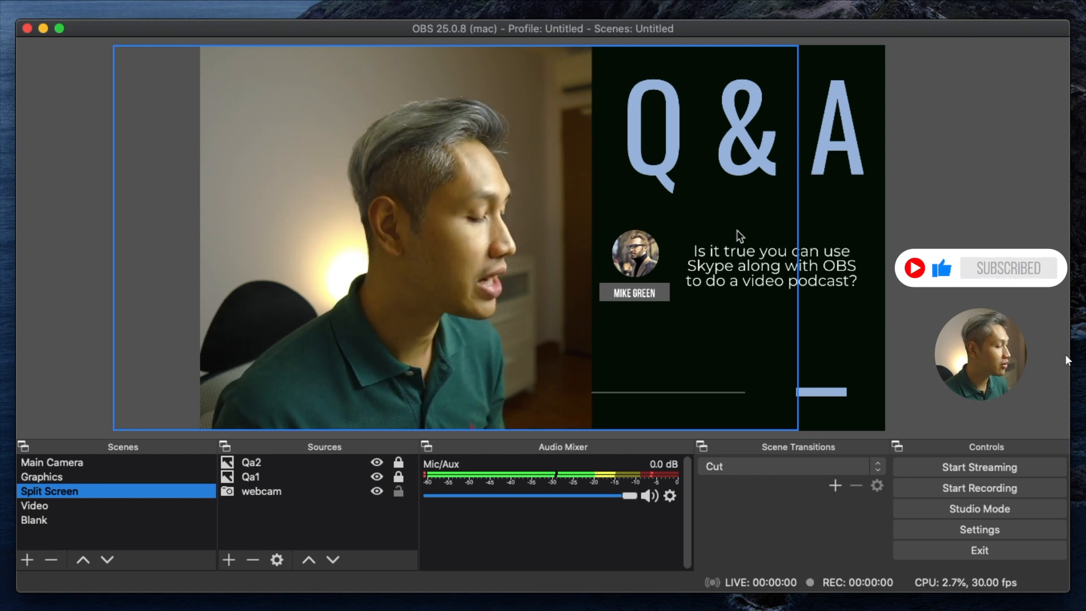
pyautogui.click(996, 470)
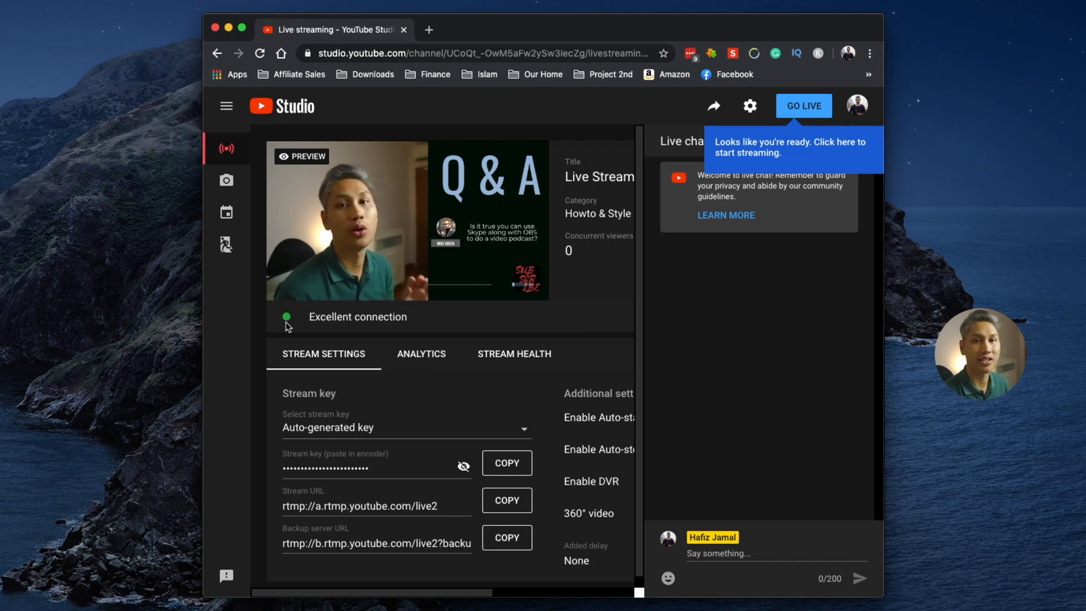
# - Switch to YouTube Studio, check the stream's analytics and stream health, and go live
pyautogui.click(424, 358)
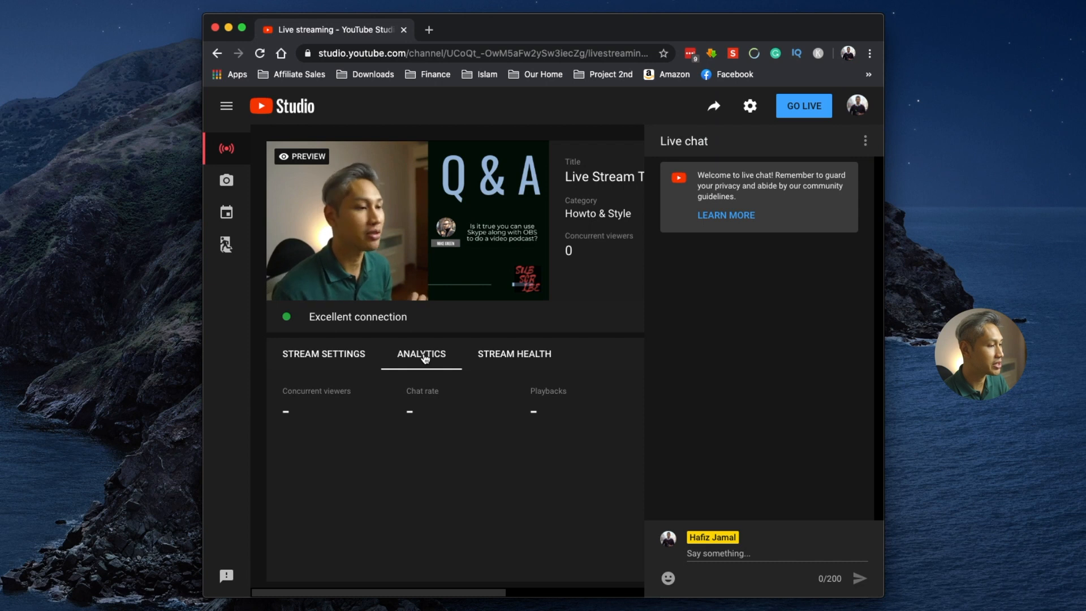
pyautogui.click(523, 355)
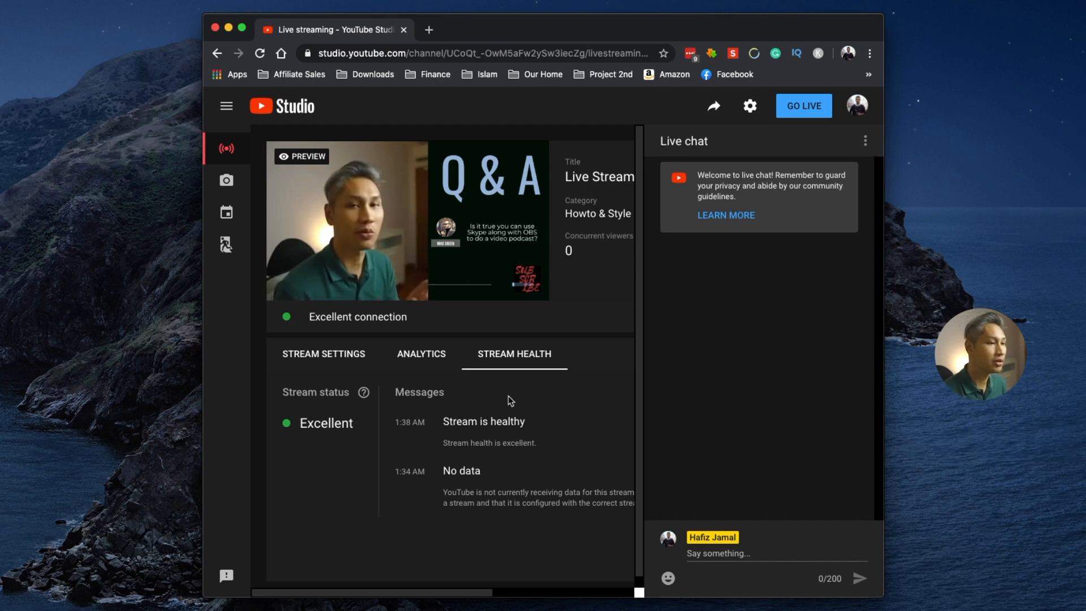
pyautogui.click(799, 110)
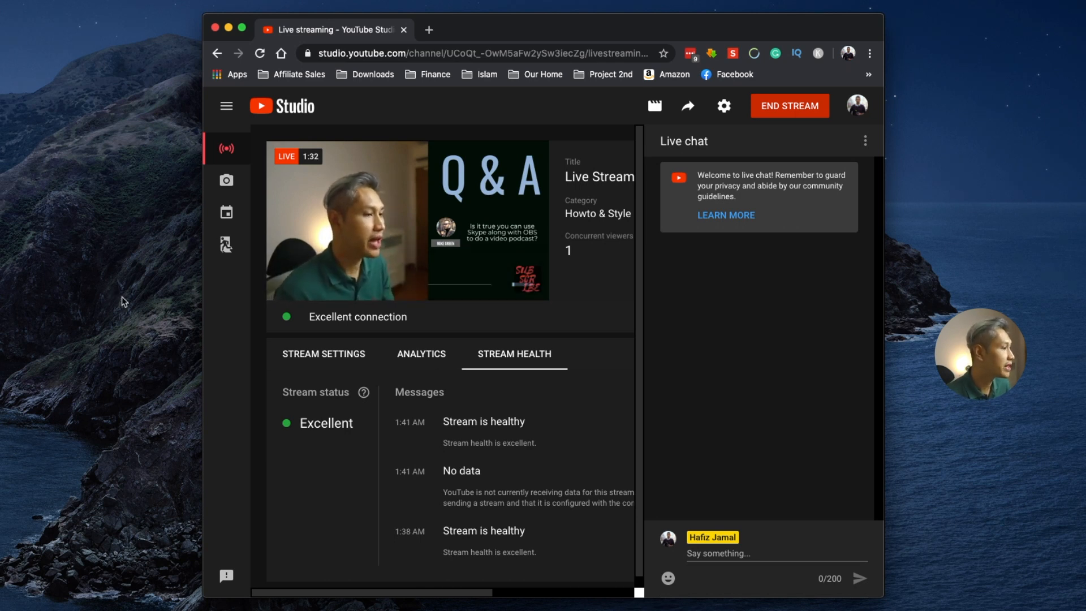
# - Switch to OBS to stop streaming, and return to YouTube Studio to end the live stream
pyautogui.press('super+Tab')
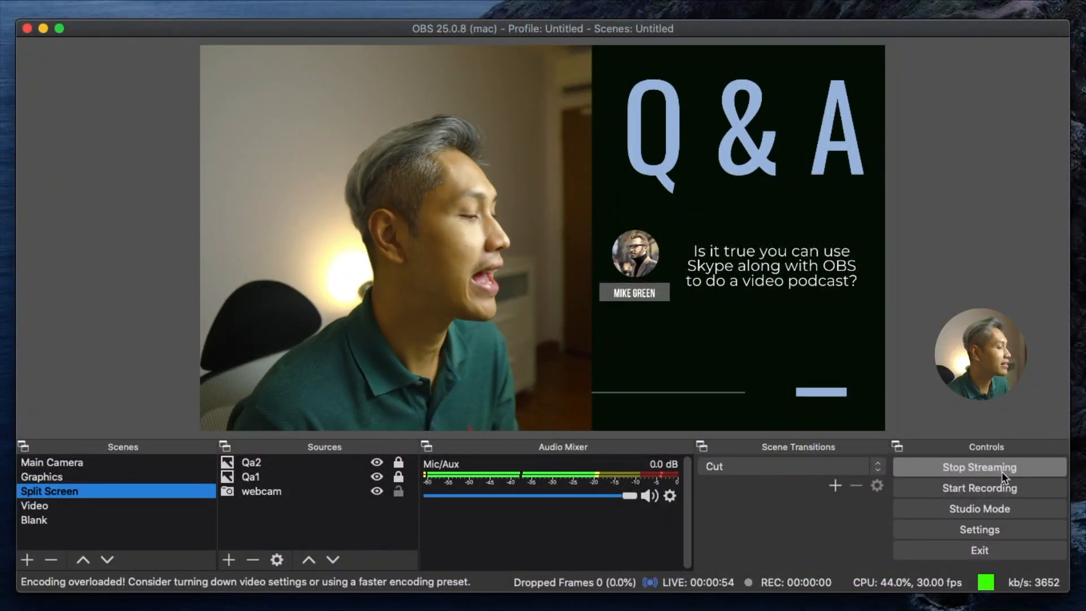
pyautogui.click(1002, 471)
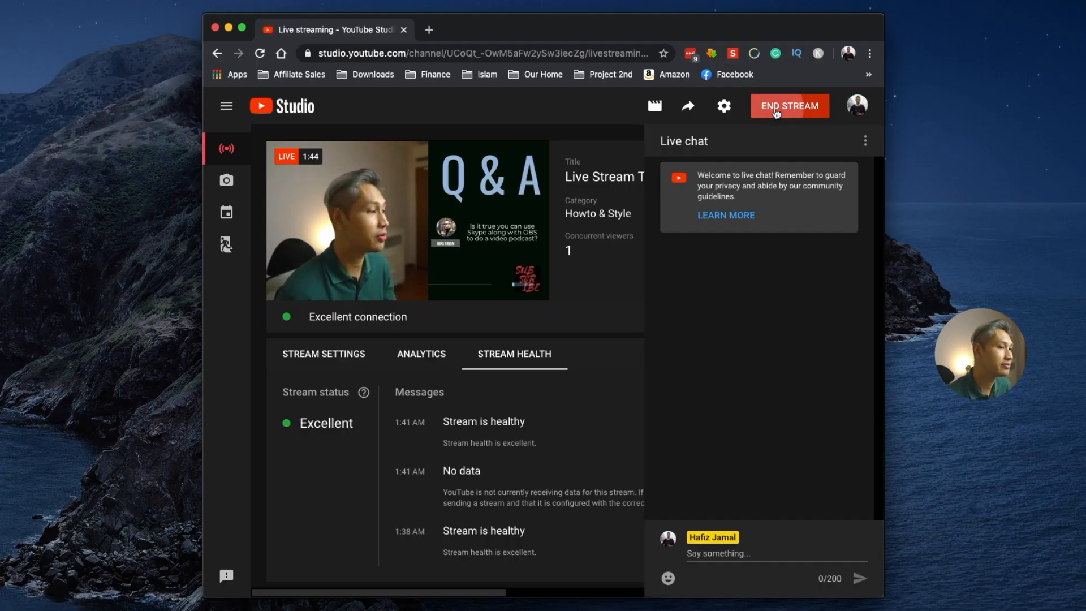
pyautogui.click(777, 112)
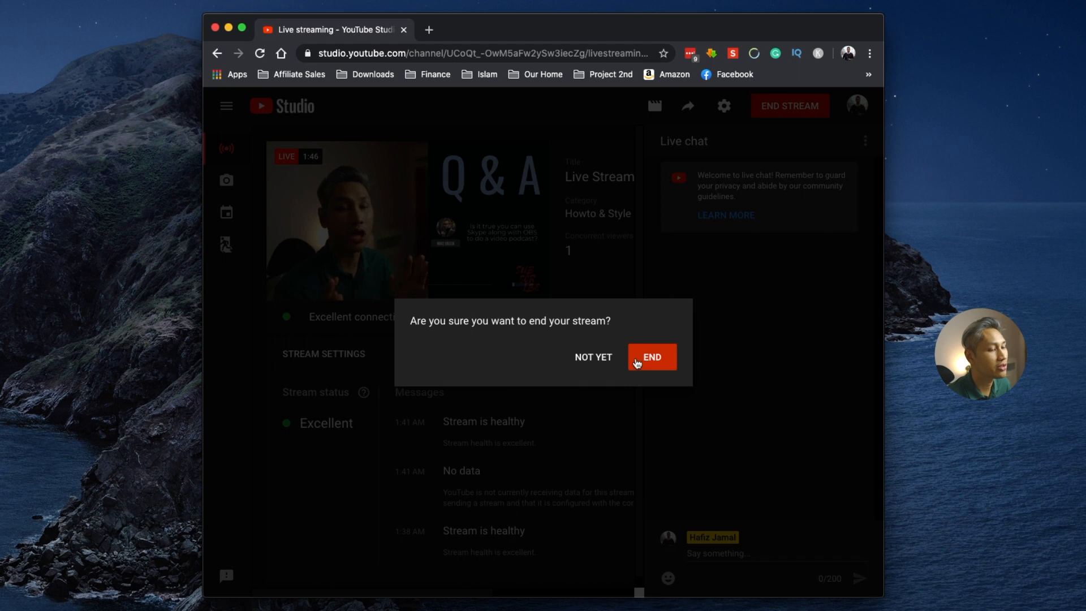
pyautogui.click(650, 357)
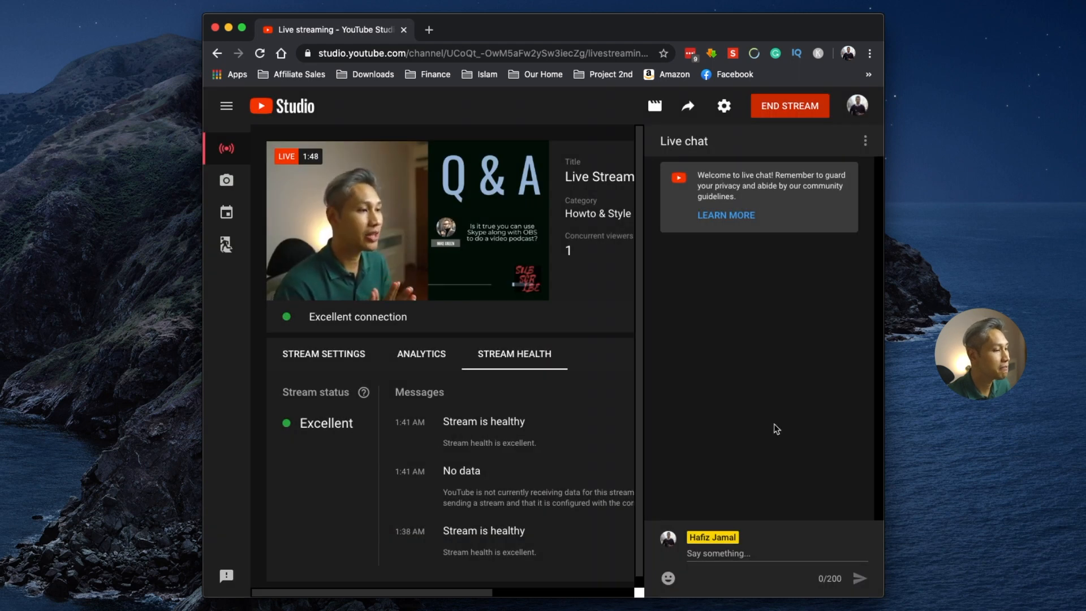